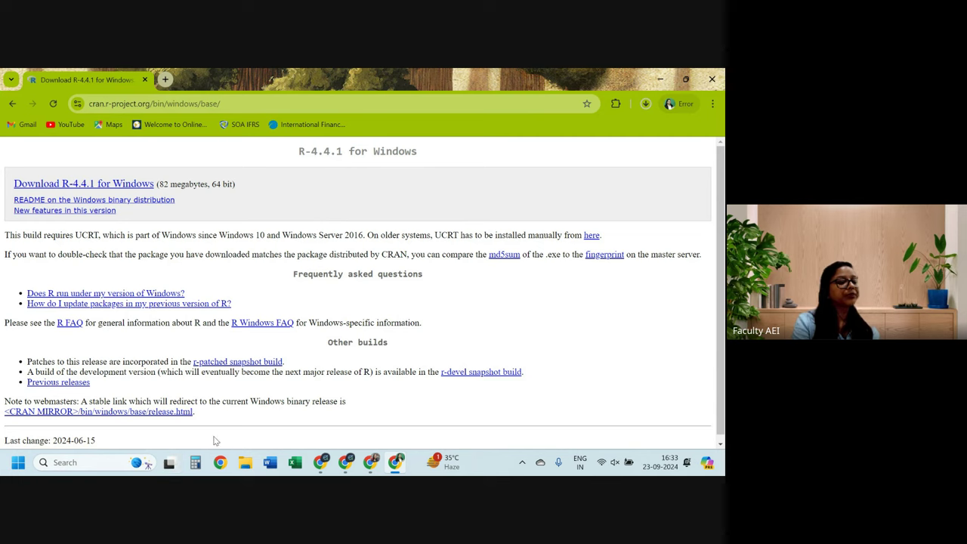
Search Windows for "r gui" to look for an installed R program
left_click(243, 463)
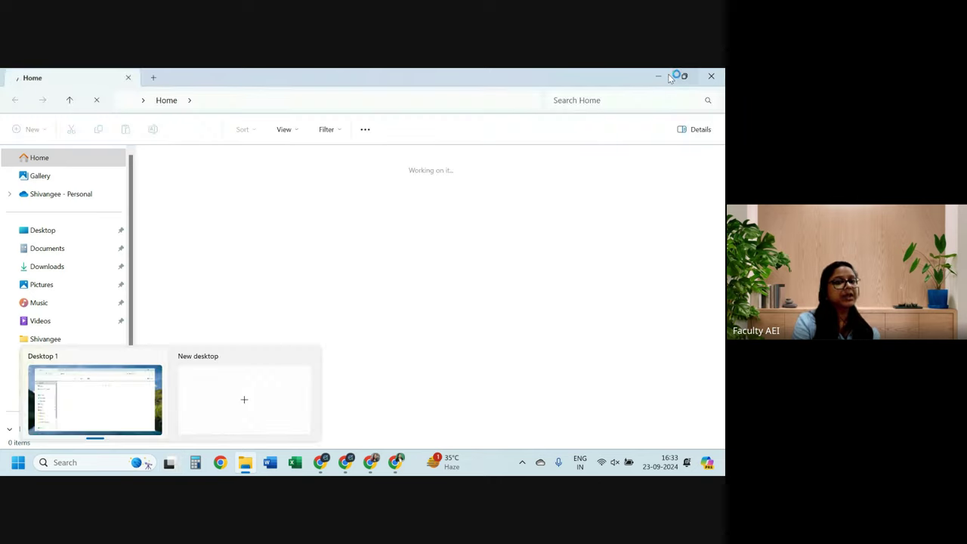
left_click(660, 78)
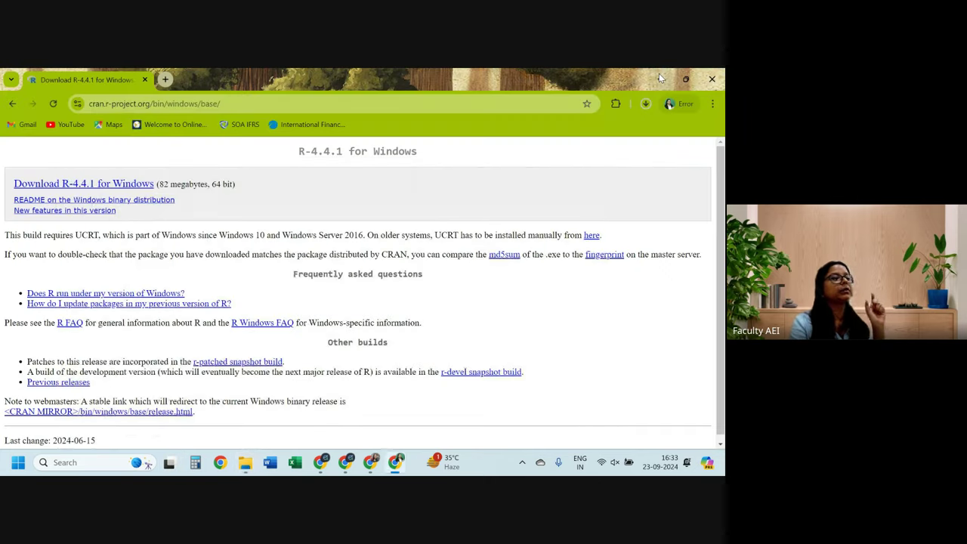
left_click(84, 461)
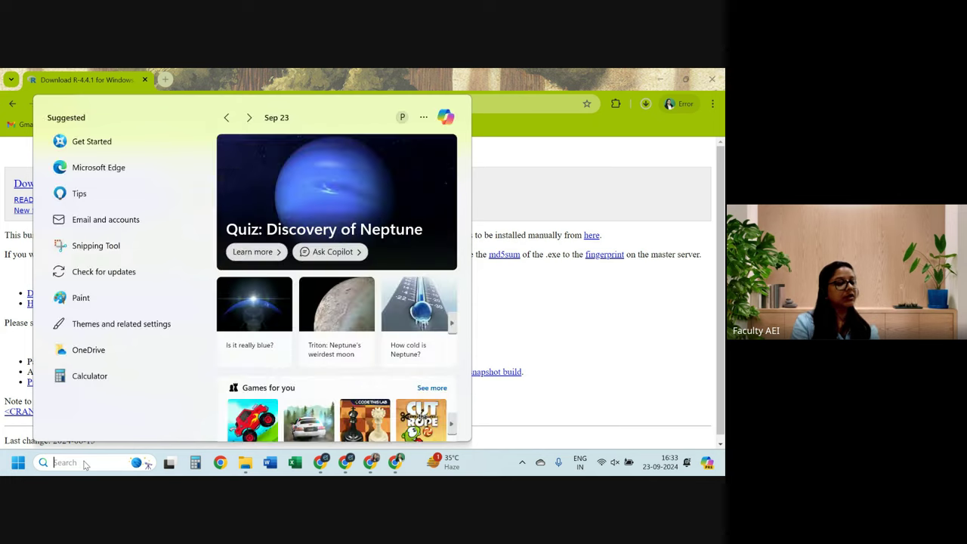
type("r")
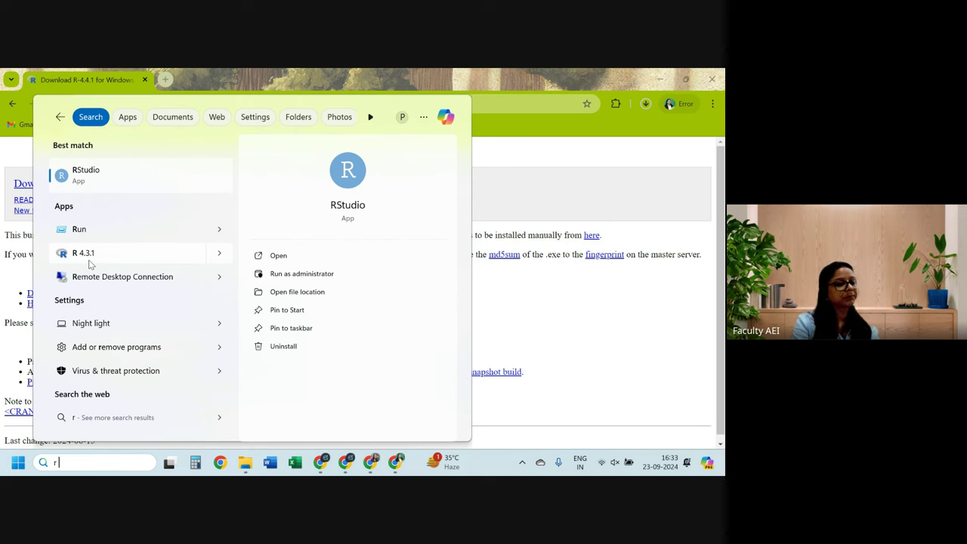
type("gui")
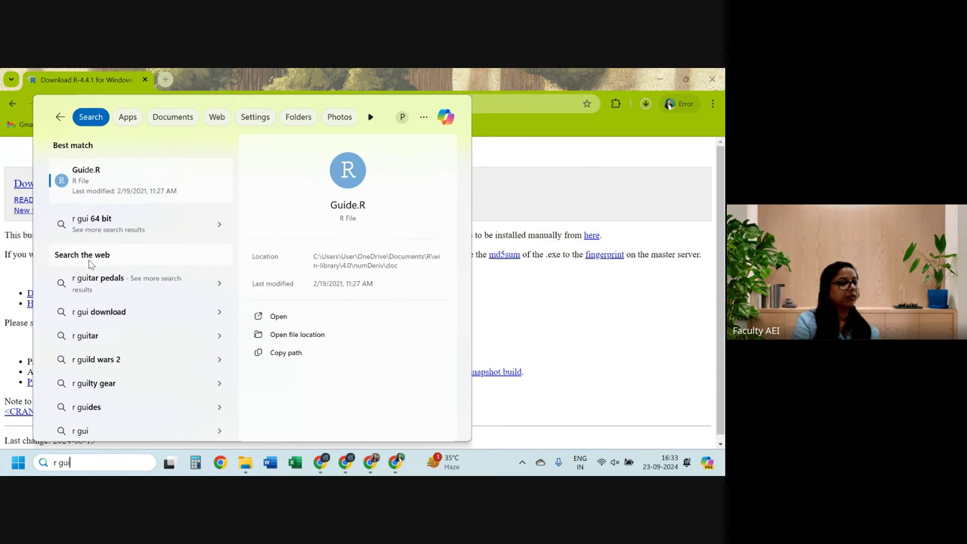
left_click(528, 311)
Search the Downloads folder for "r gui" in File Explorer
left_click(244, 464)
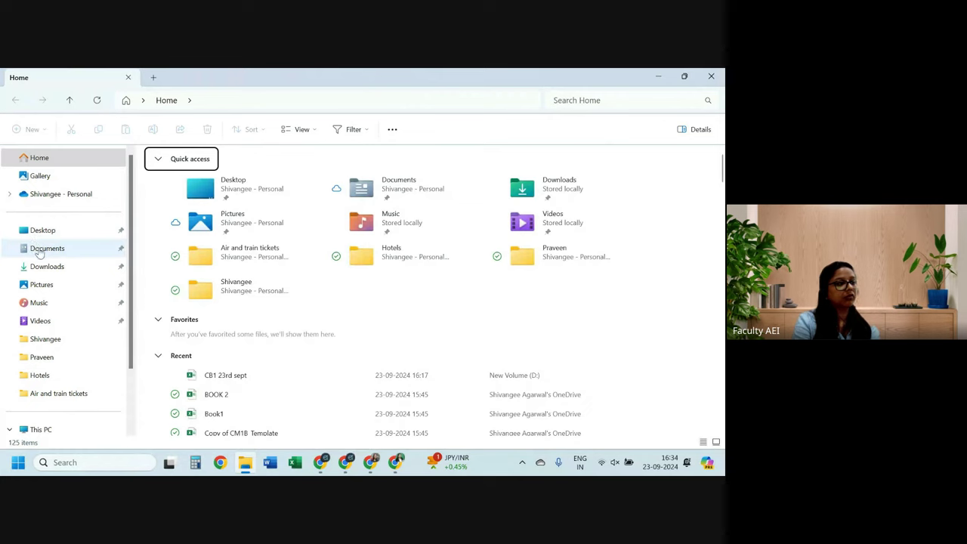
left_click(45, 266)
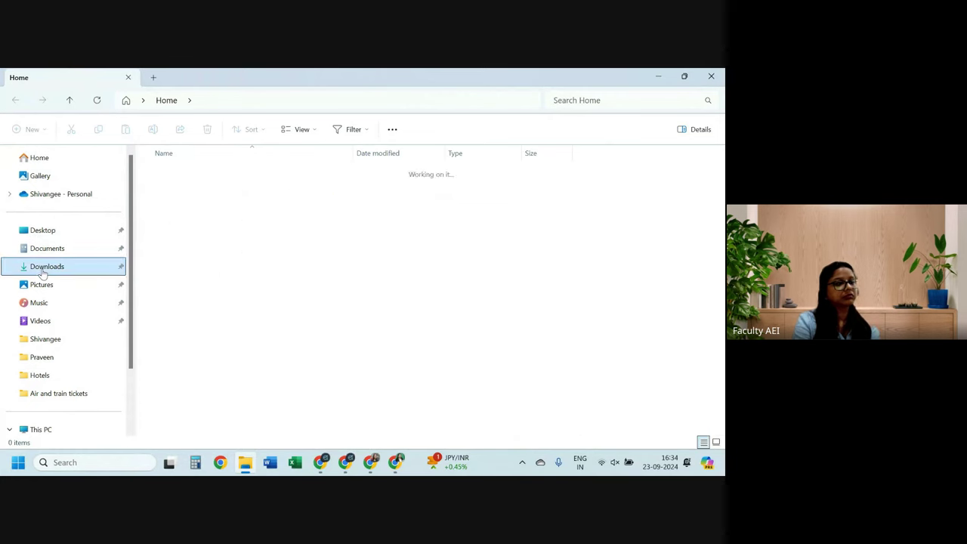
left_click(584, 98)
type("r gu")
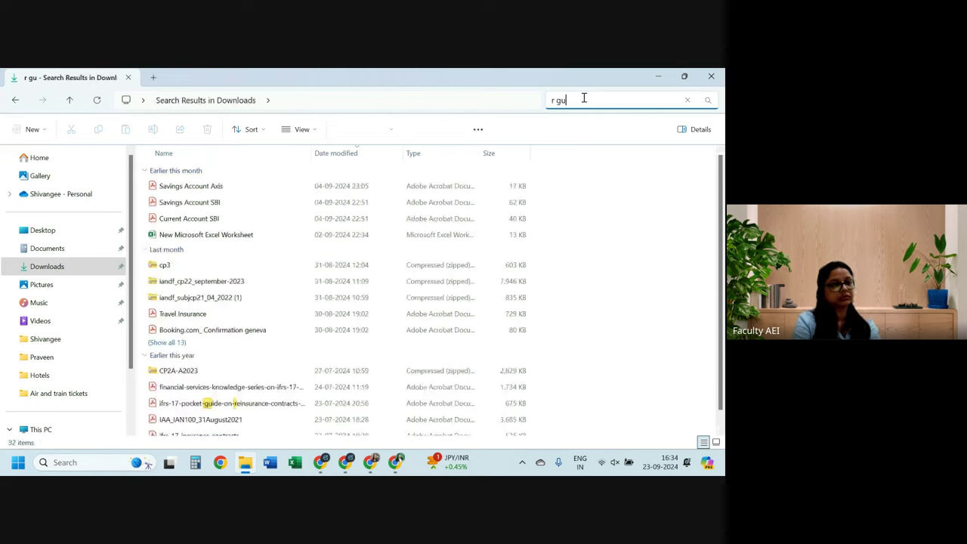
type("i")
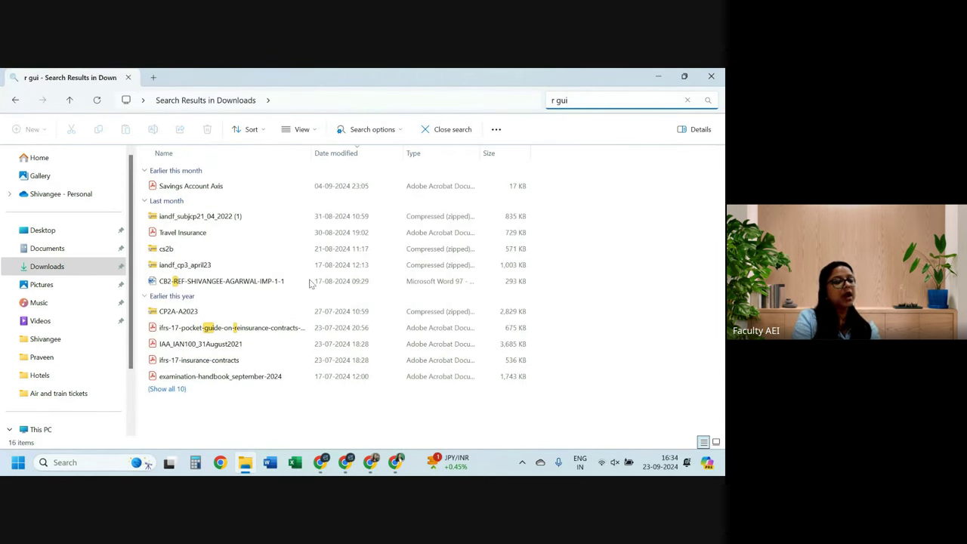
Minimise all open windows and examine the desktop for an R shortcut
left_click(665, 76)
left_click(666, 76)
left_click(663, 78)
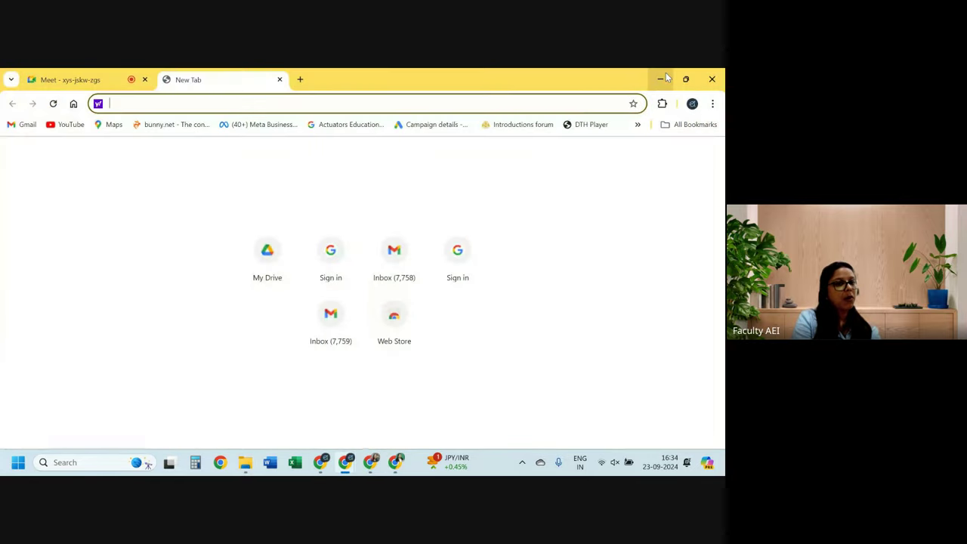
left_click(664, 77)
left_click(636, 104)
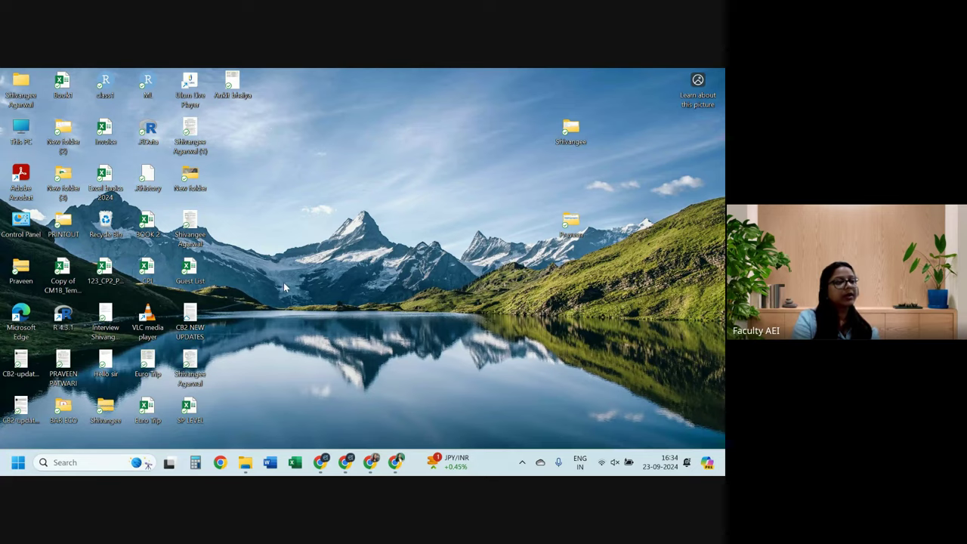
Switch to the CRAN page in Chrome, request the R-4.4.1 for Windows download and resume the paused R-4.4.1-win.exe download
key("alt+Tab")
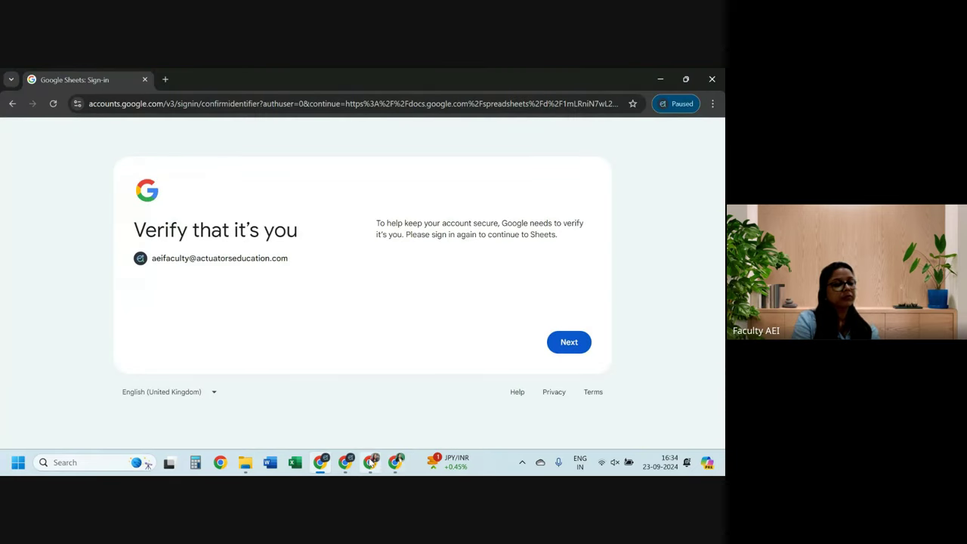
left_click(395, 463)
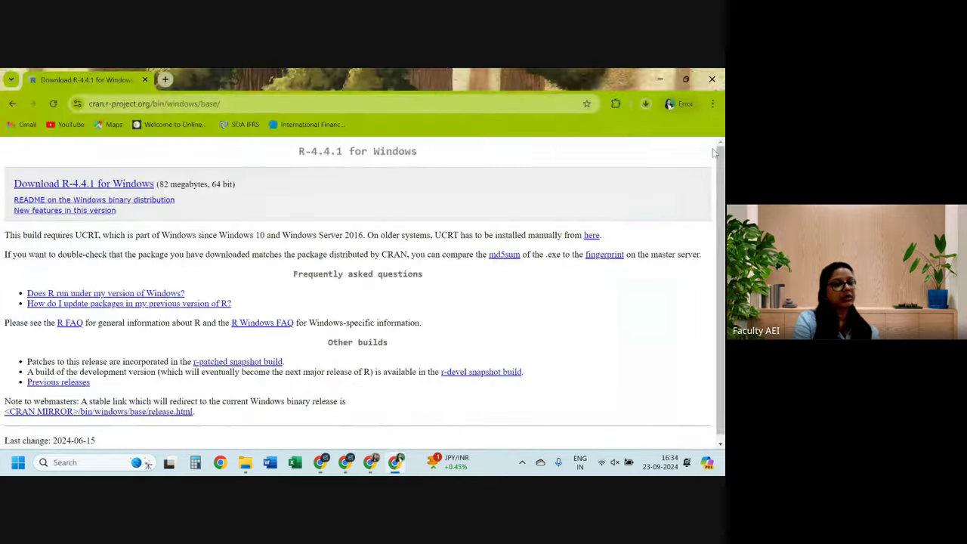
left_click(104, 183)
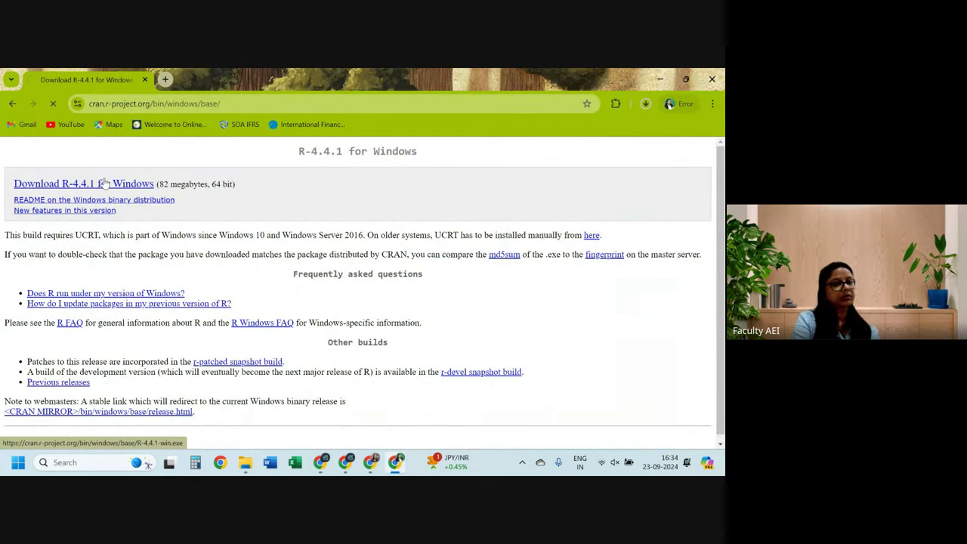
left_click(645, 105)
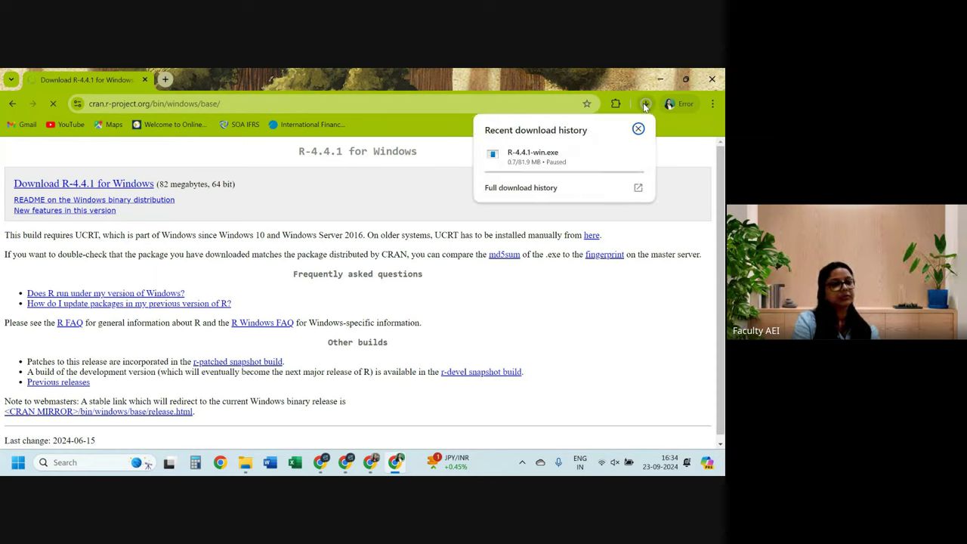
left_click(615, 154)
left_click(616, 154)
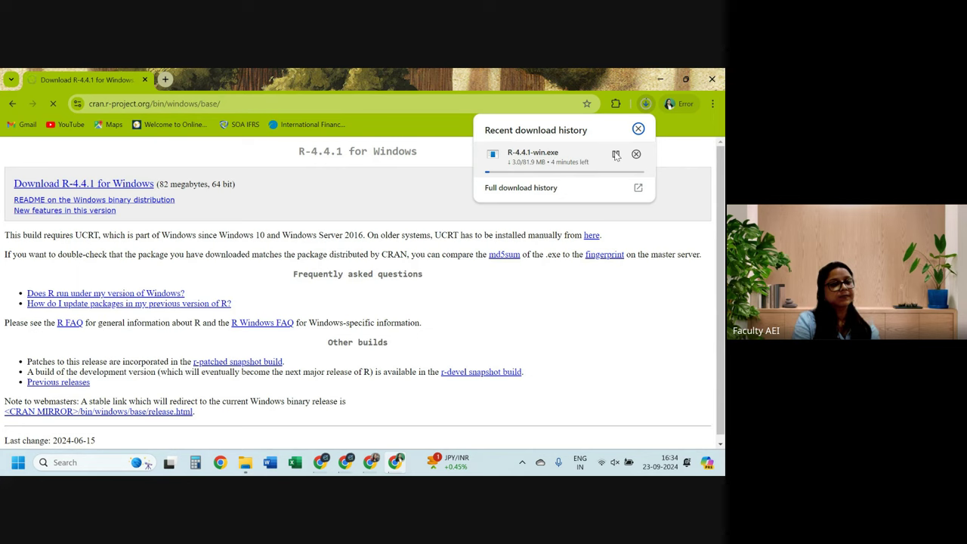
Return to File Explorer and replace the Downloads search term with "R"
left_click(245, 464)
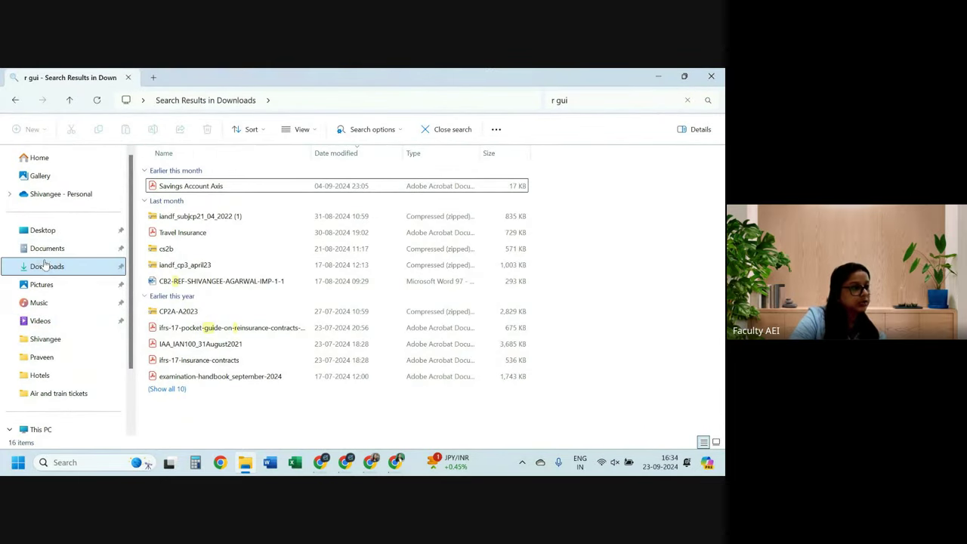
left_click(581, 99)
key("BackSpace")
key("BackSpace")
key("BackSpace")
key("BackSpace")
key("BackSpace")
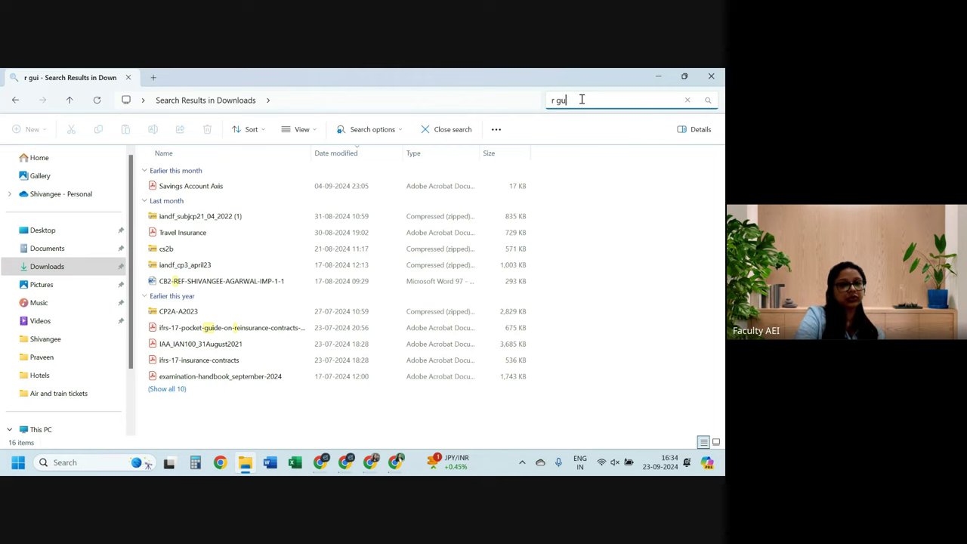
type("R")
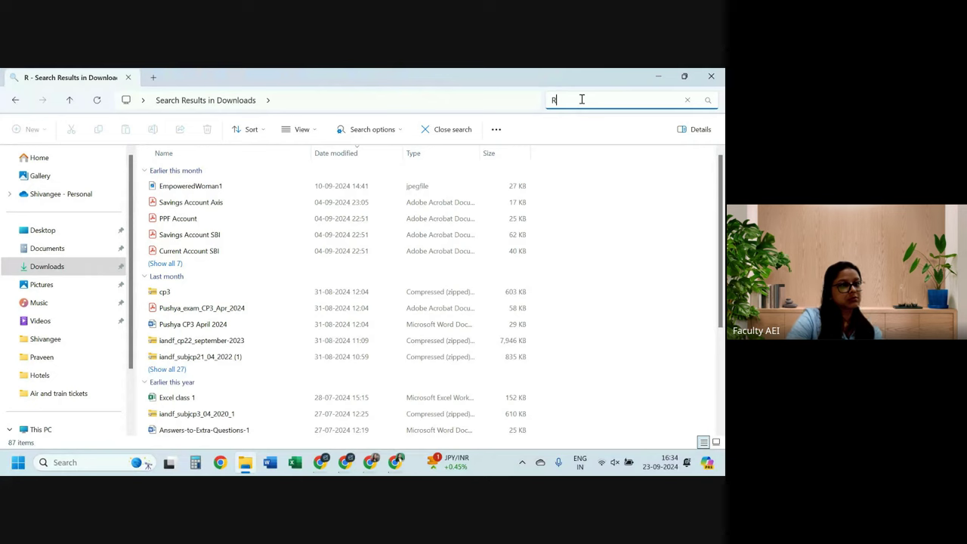
Sort the Downloads search results by type in descending order and locate the R installers among the oldest files
left_click(434, 154)
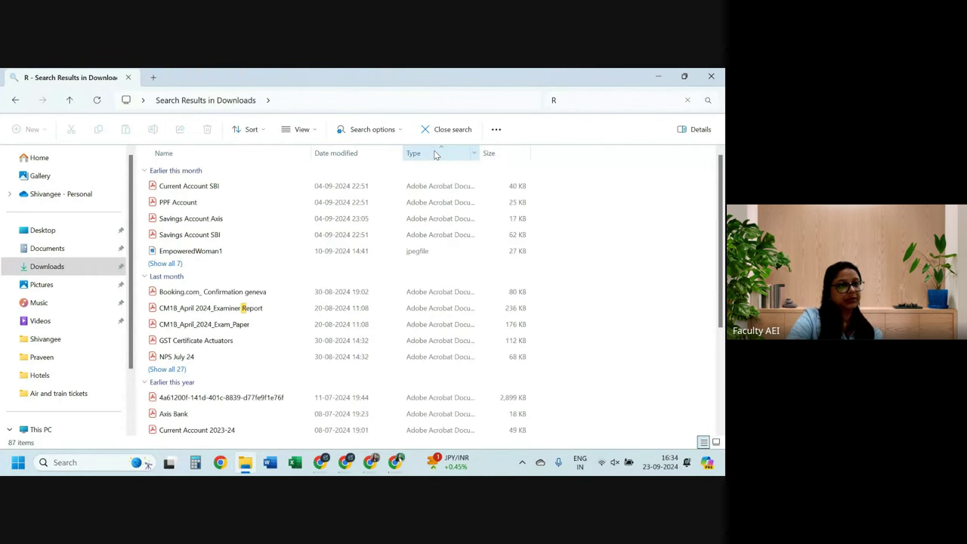
left_click(474, 155)
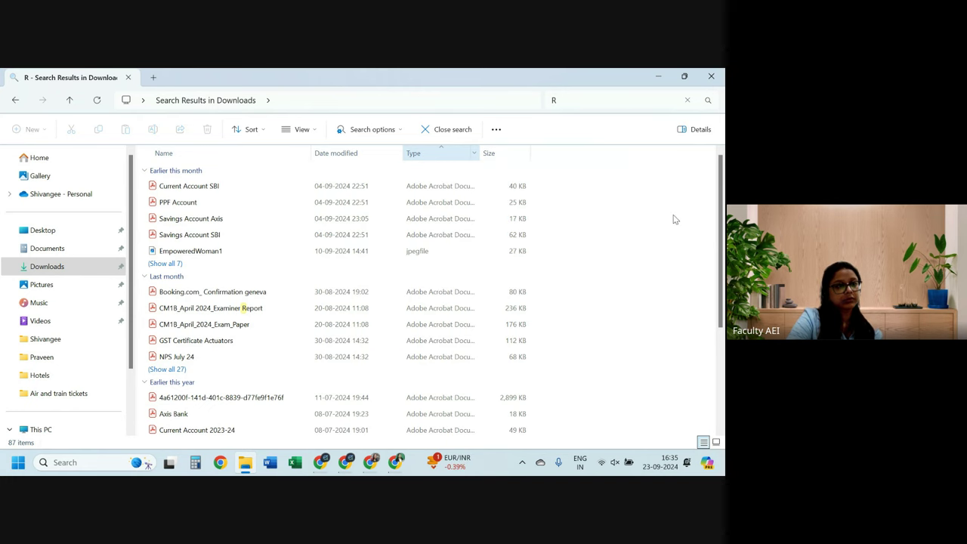
left_click(469, 157)
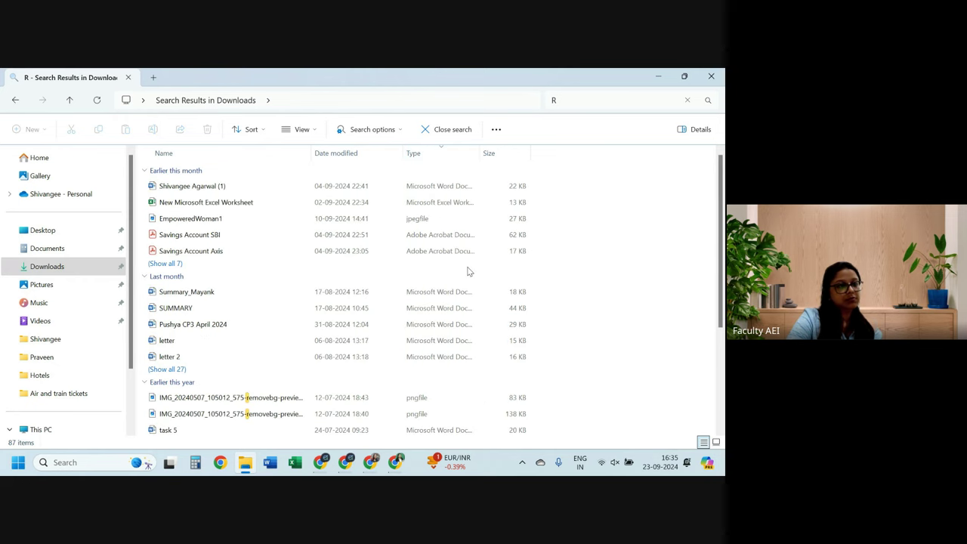
scroll(467, 271, "down", 3)
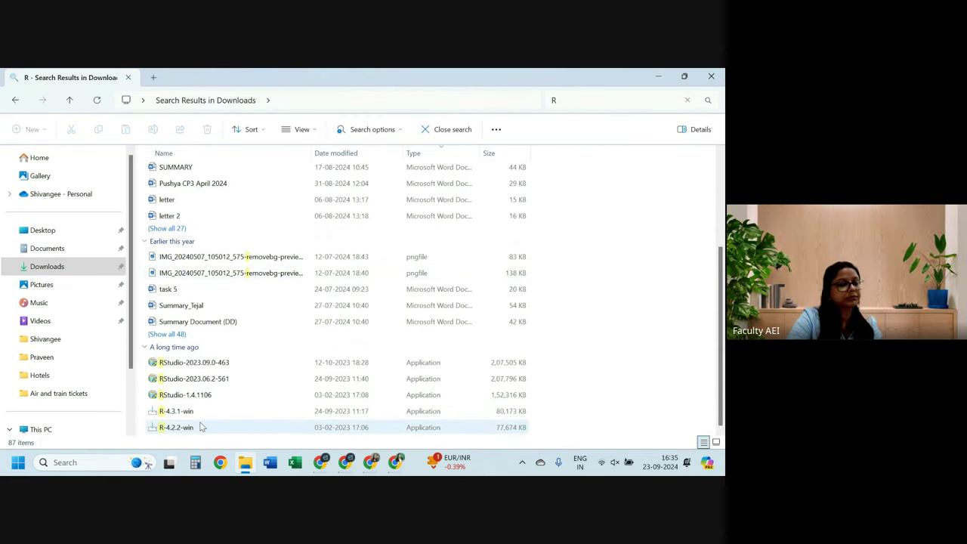
Switch to Chrome and pause both R-4.4.1 installer downloads
key("alt+Tab")
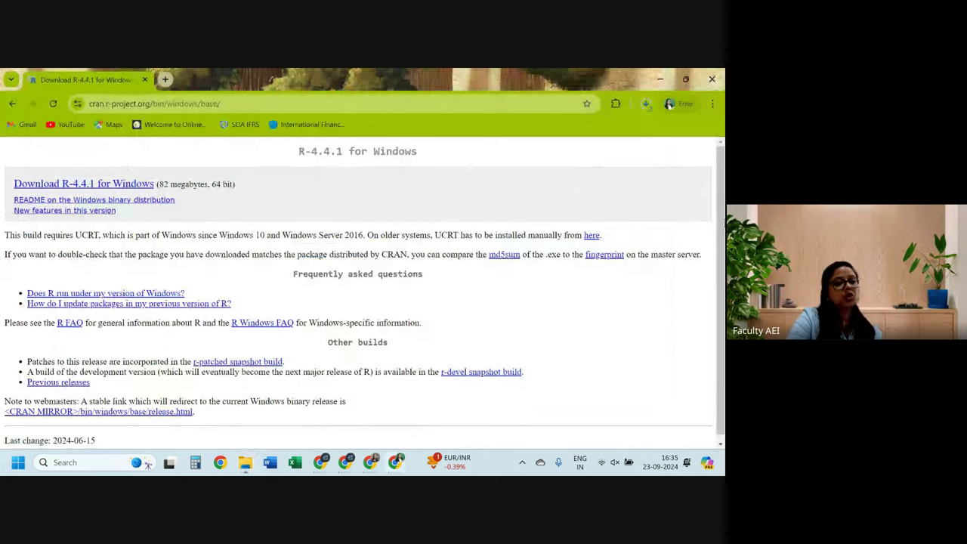
left_click(650, 104)
left_click(616, 155)
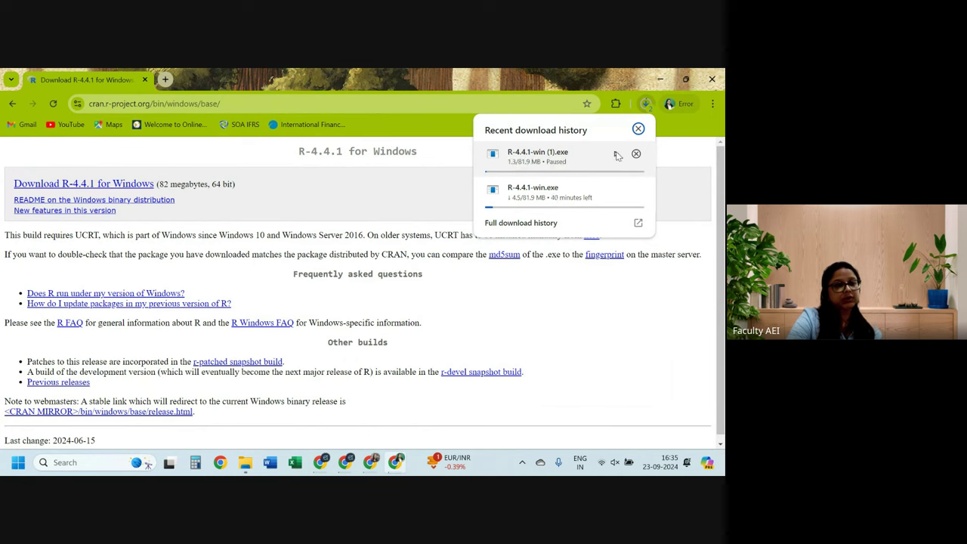
left_click(616, 190)
Launch the R-4.3.1-win installer from Downloads with English as the setup language, and exit Setup at the licence information page
key("alt+Tab")
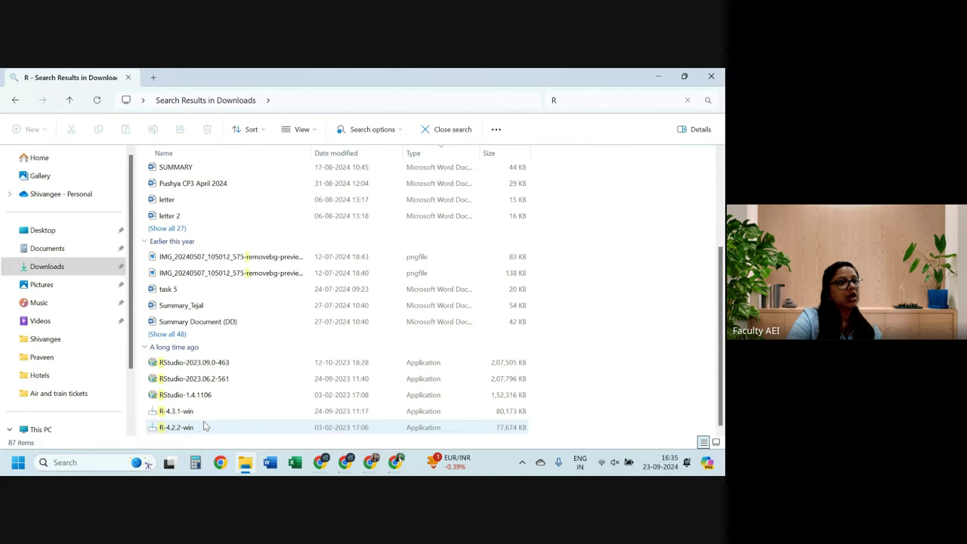
key("alt+Tab")
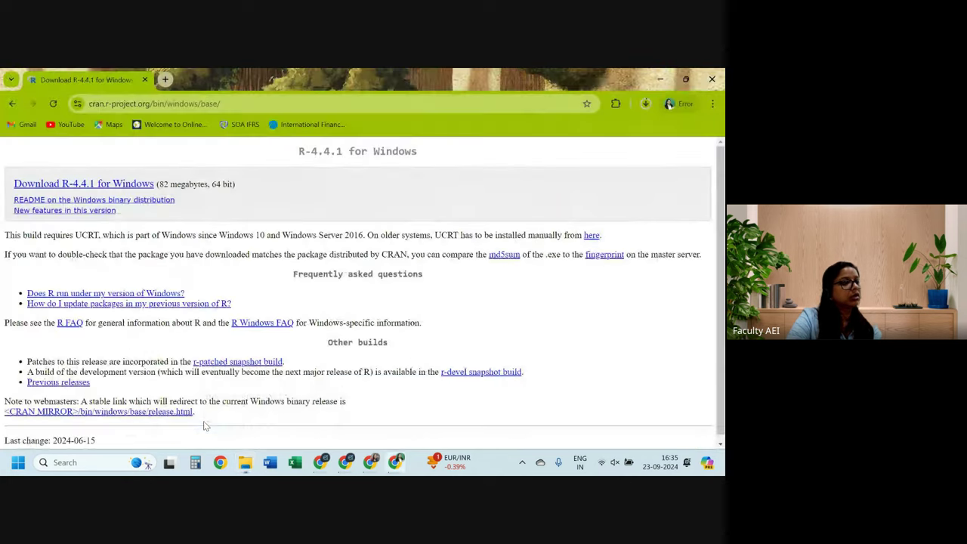
key("alt+Tab")
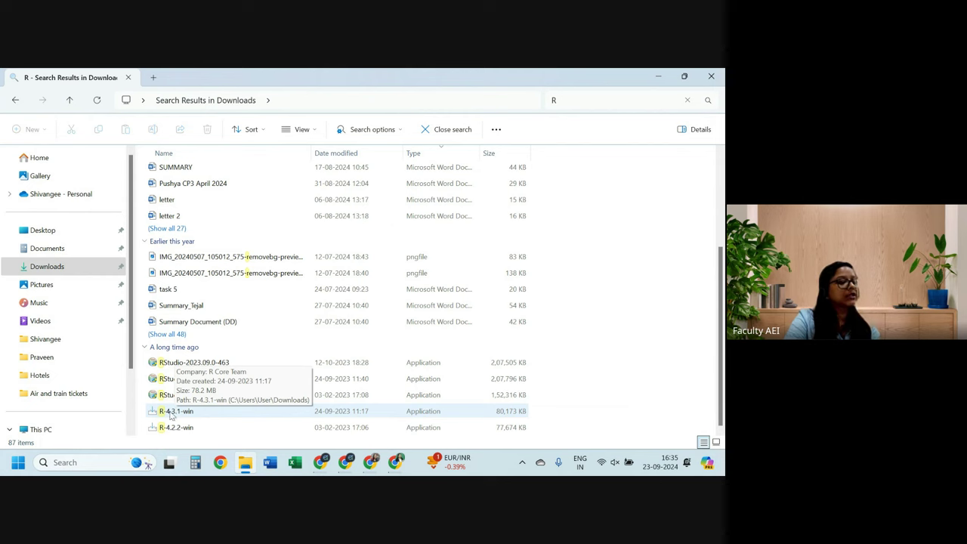
left_click(170, 415)
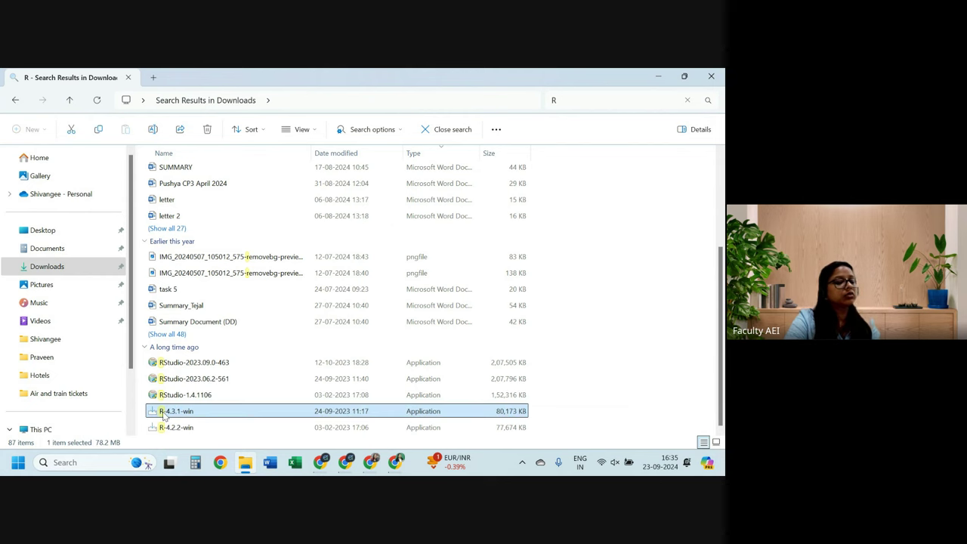
double_click(165, 412)
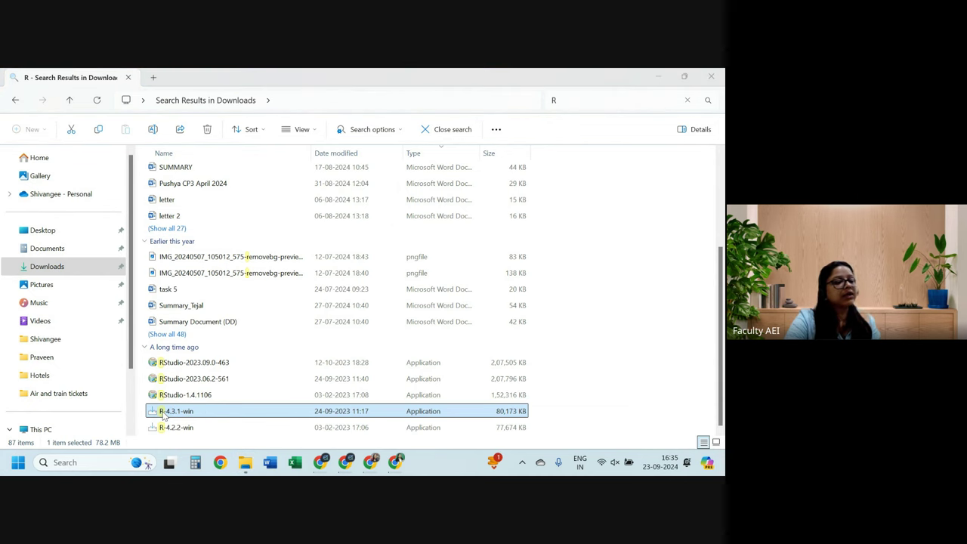
double_click(164, 414)
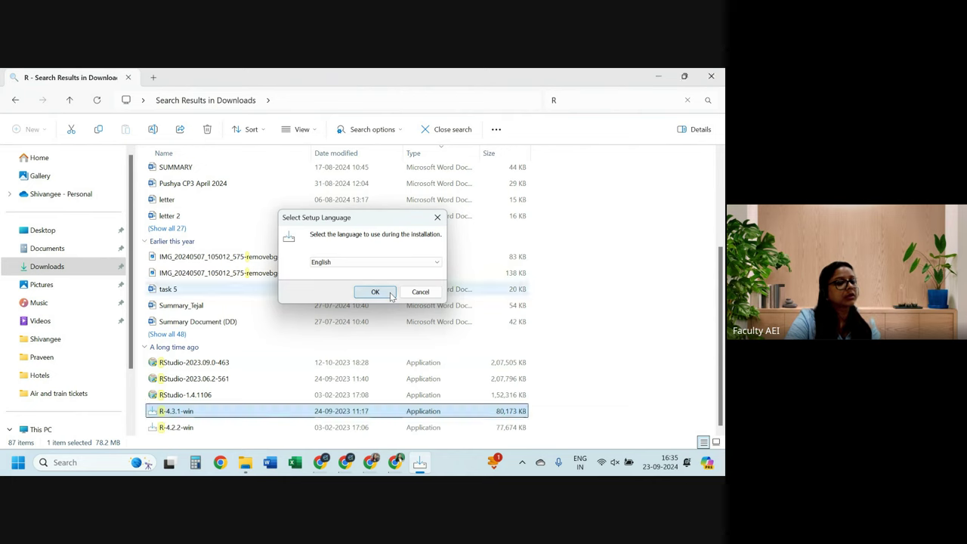
left_click(391, 294)
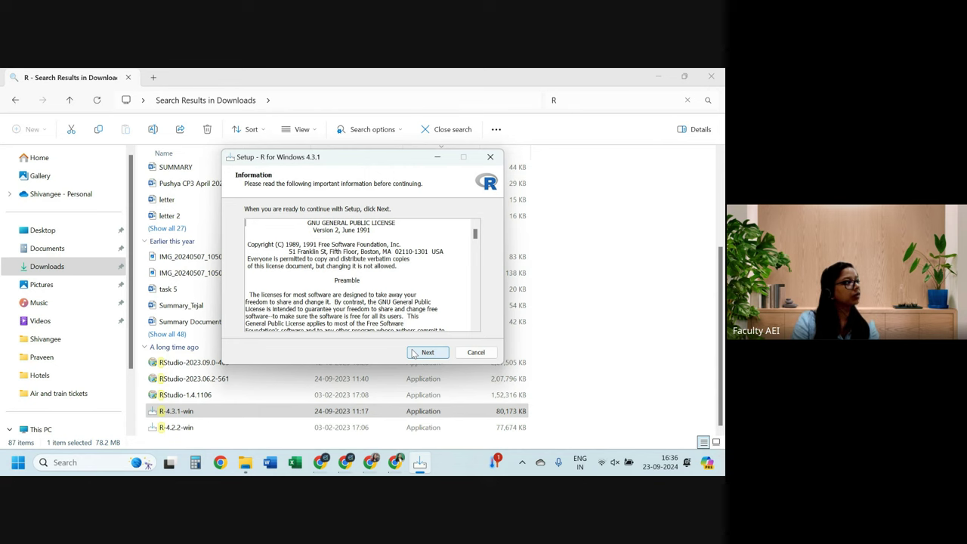
left_click(472, 354)
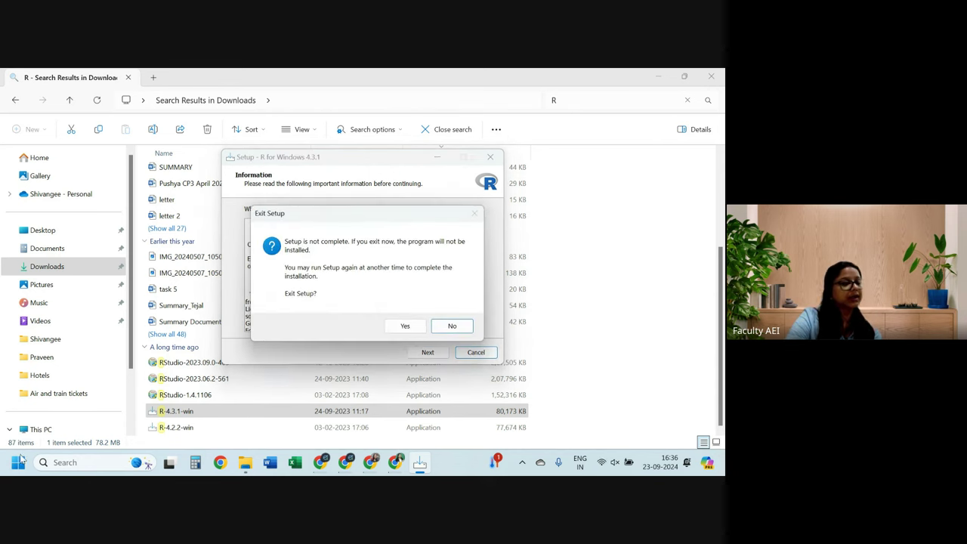
left_click(404, 326)
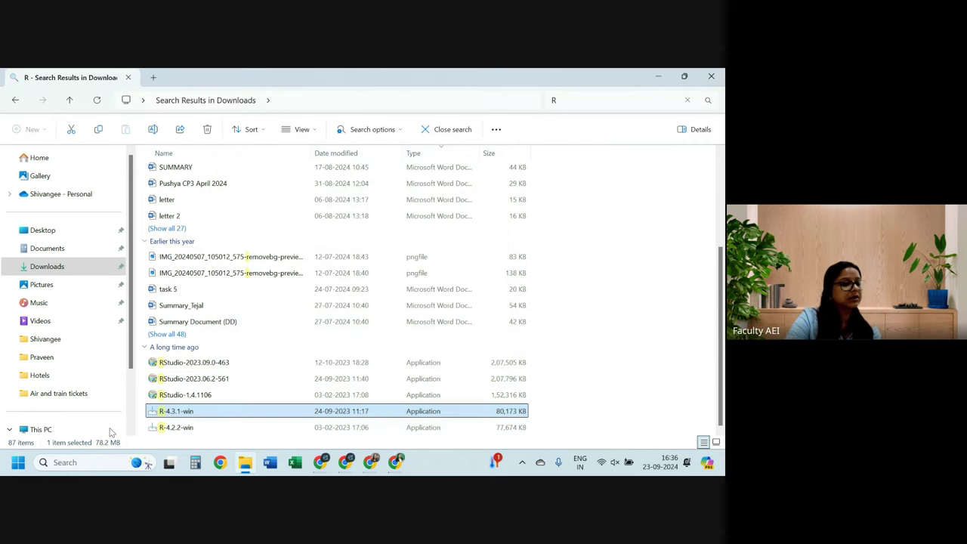
Find the installed R 4.3.1 application through Windows search and launch it
left_click(77, 464)
type("r")
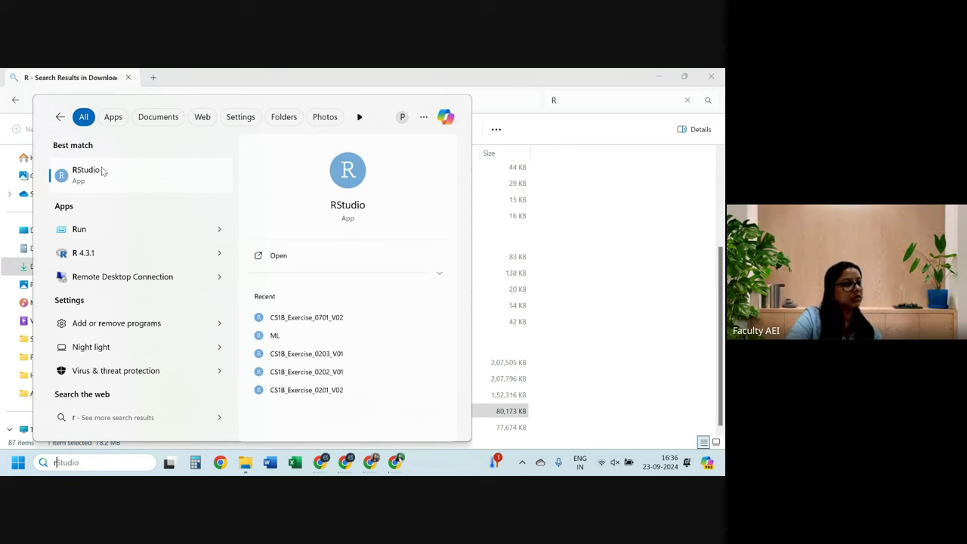
left_click(100, 253)
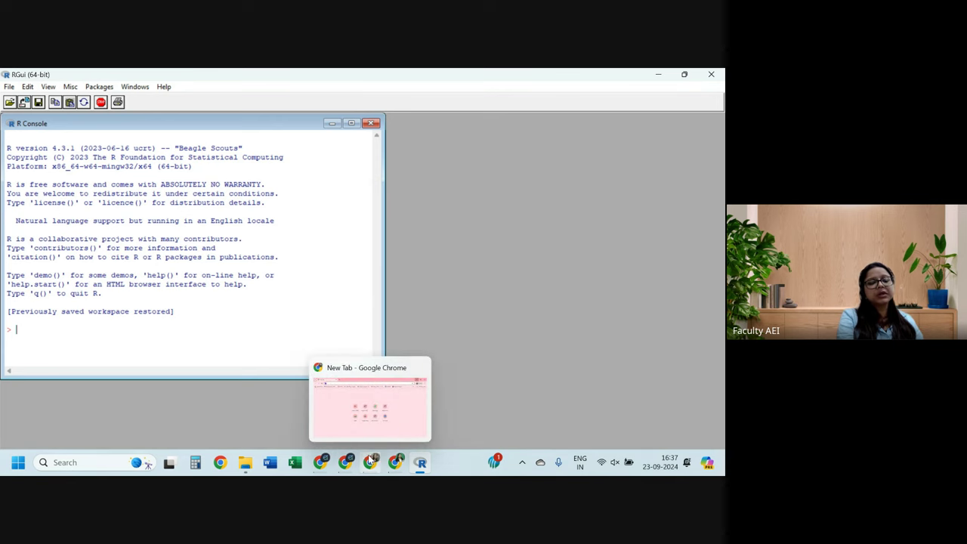
Switch to Chrome, return to the "r gui" search results and reopen the CRAN Download R-4.4.1 for Windows page
left_click(395, 462)
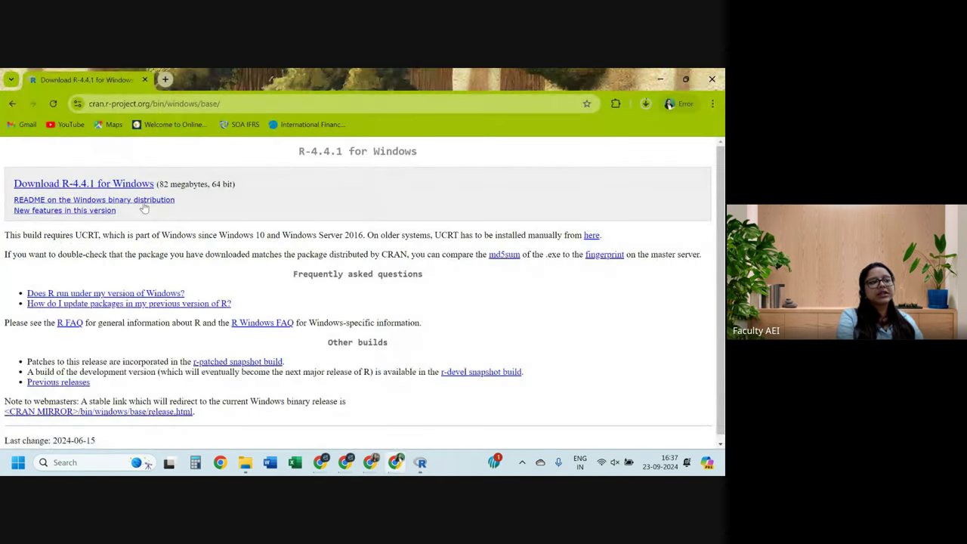
left_click(13, 104)
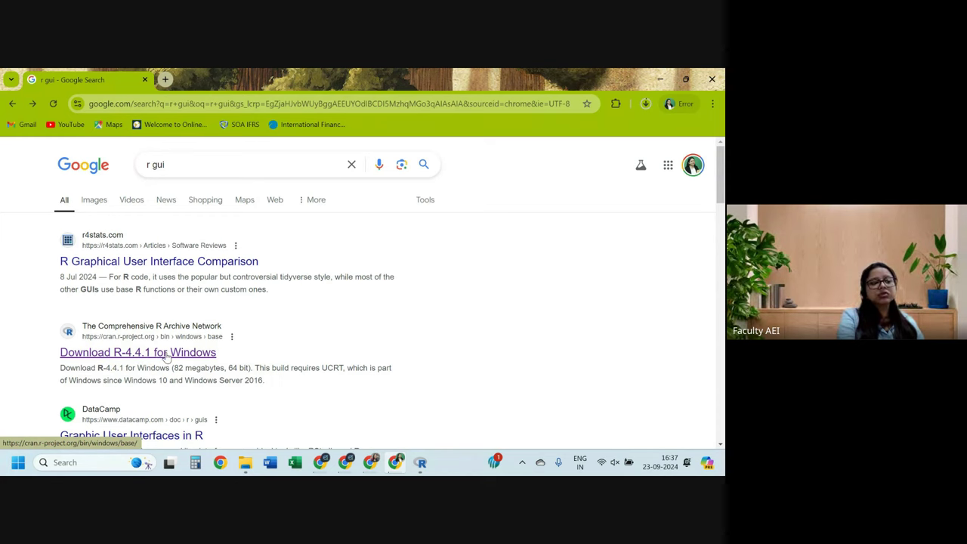
left_click(167, 355)
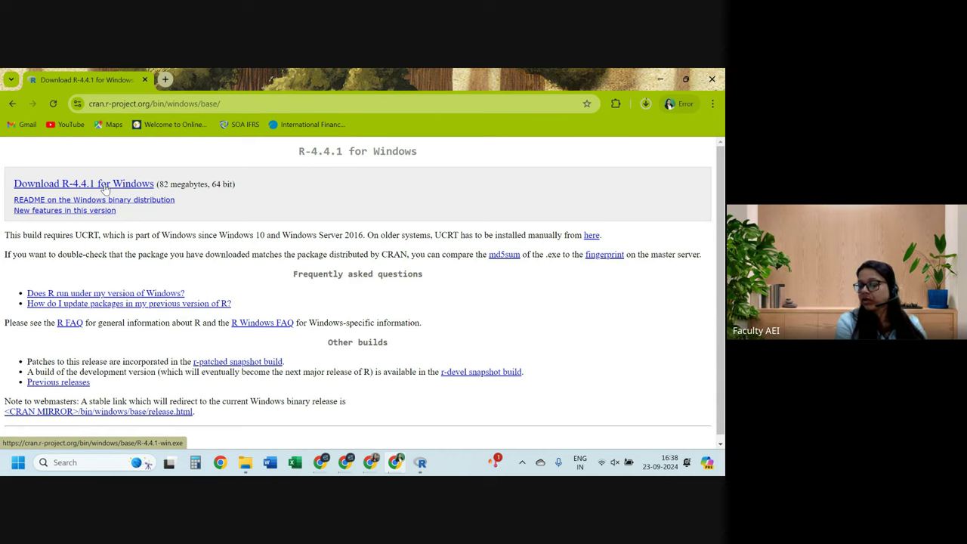
Switch to RGui and calculate 8+9 in the R Console
left_click(420, 462)
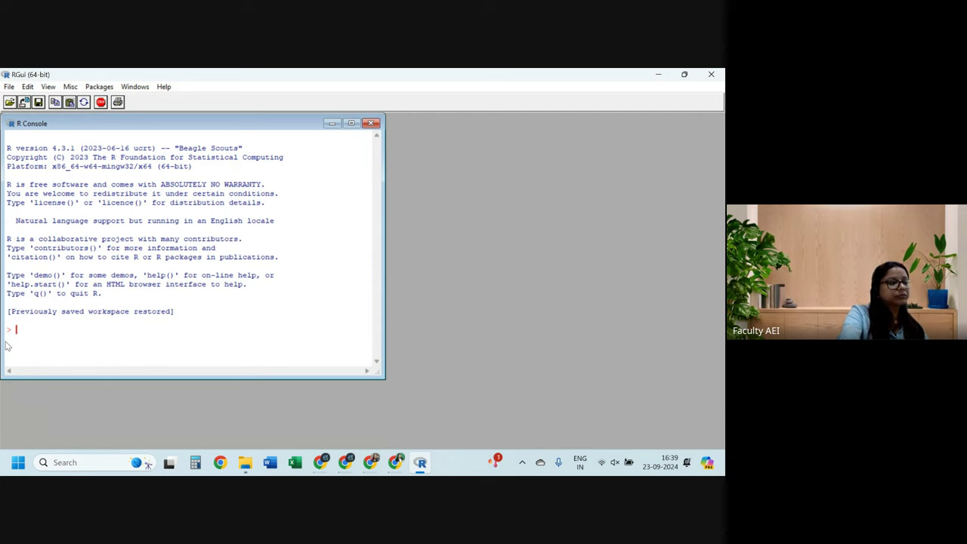
type("a")
type("+9")
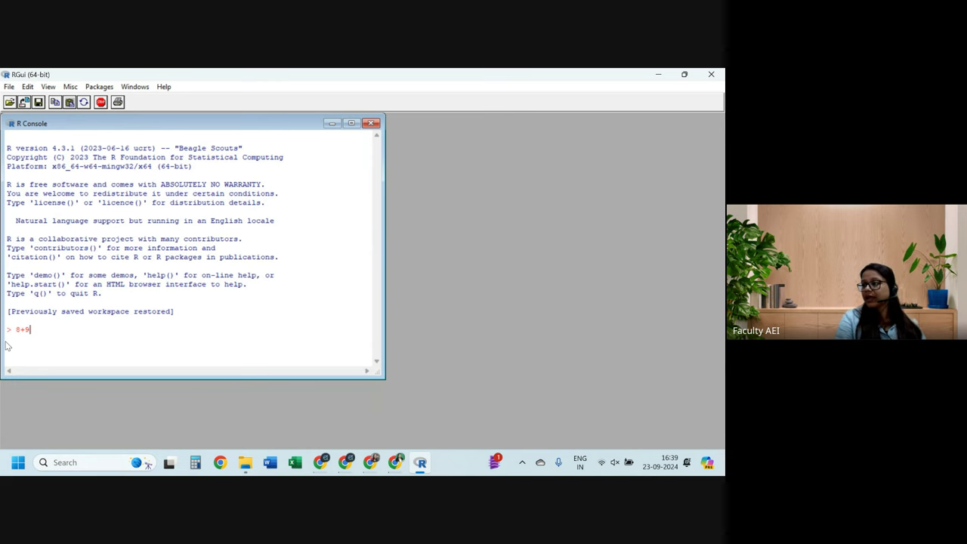
key("Return")
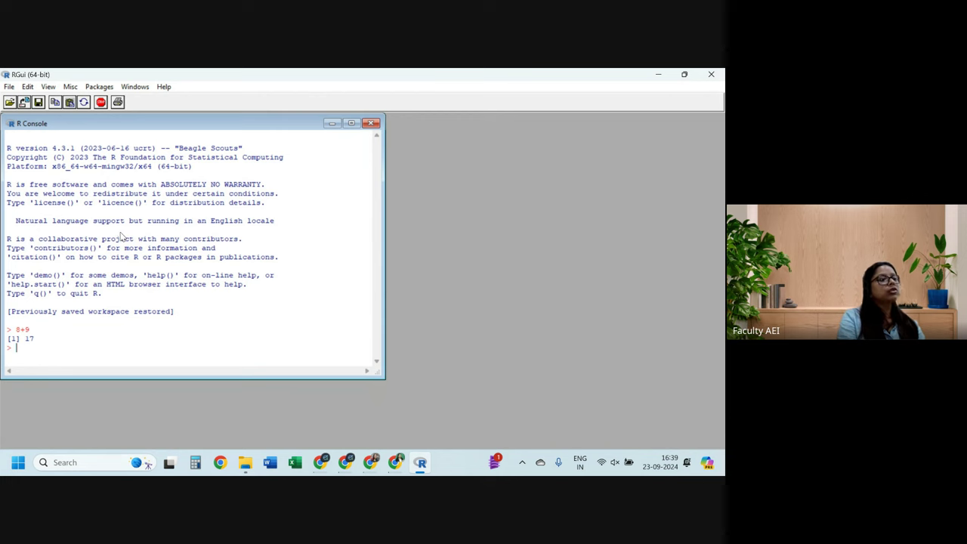
Create a new R script containing 8+9 and run that line in the console
left_click(15, 88)
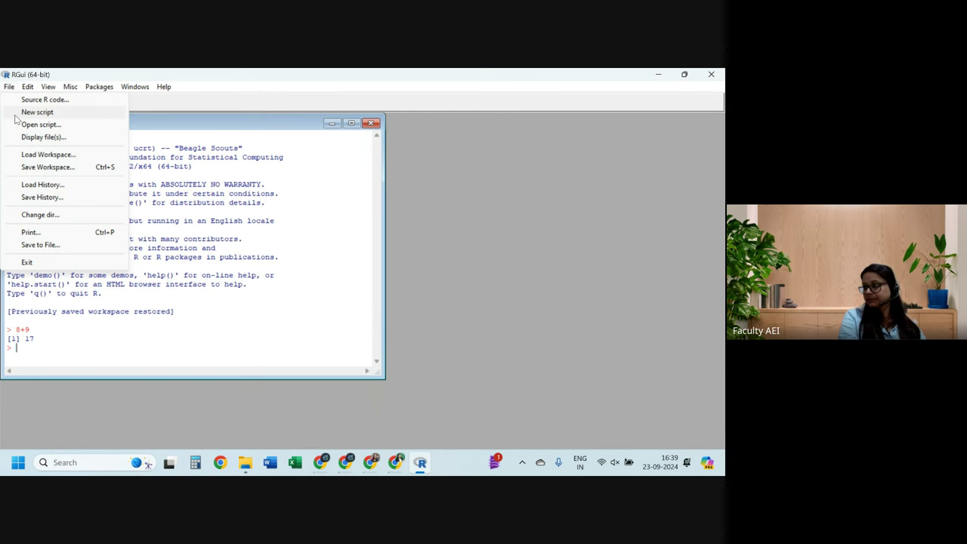
left_click(17, 114)
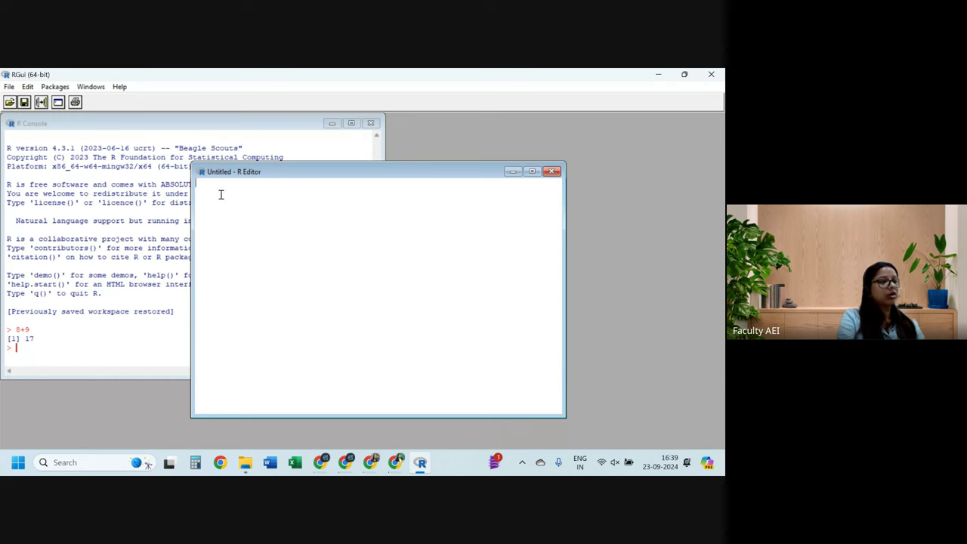
type("8+9")
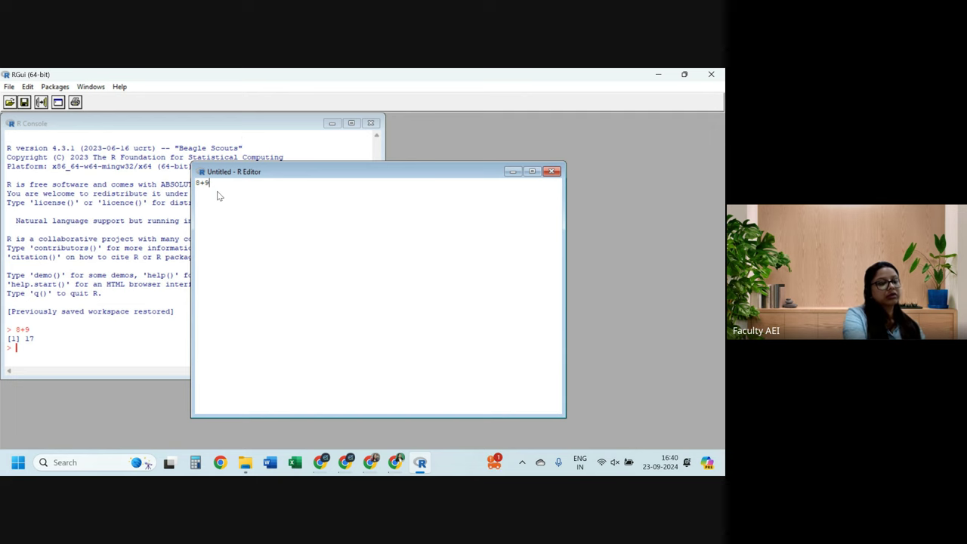
key("ctrl+r")
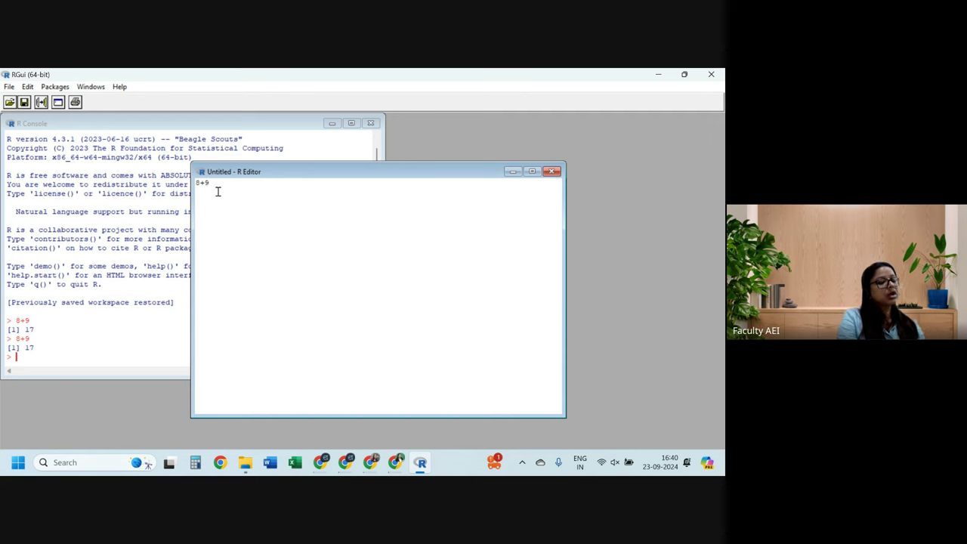
Add the calculation 9-6 below 8+9 in the script and run the new line
right_click(211, 184)
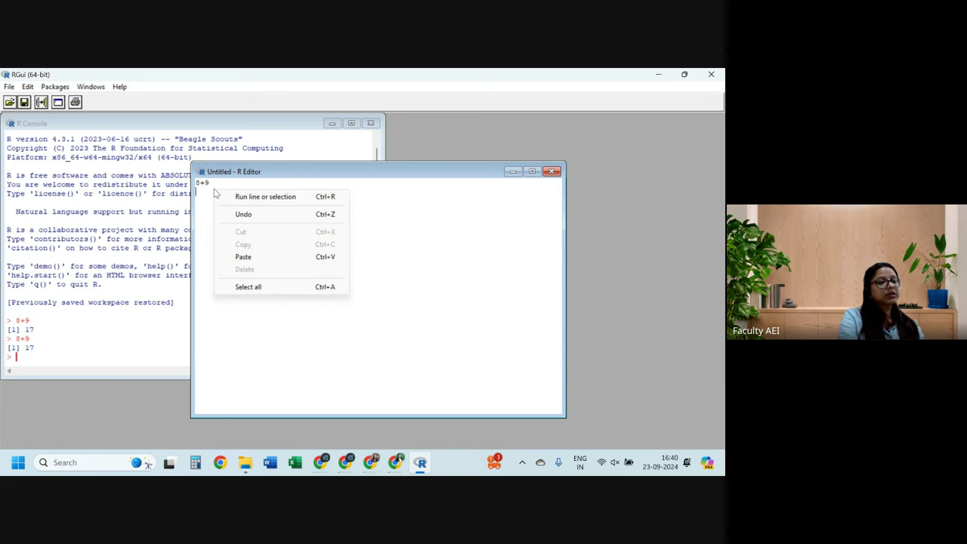
left_click(203, 181)
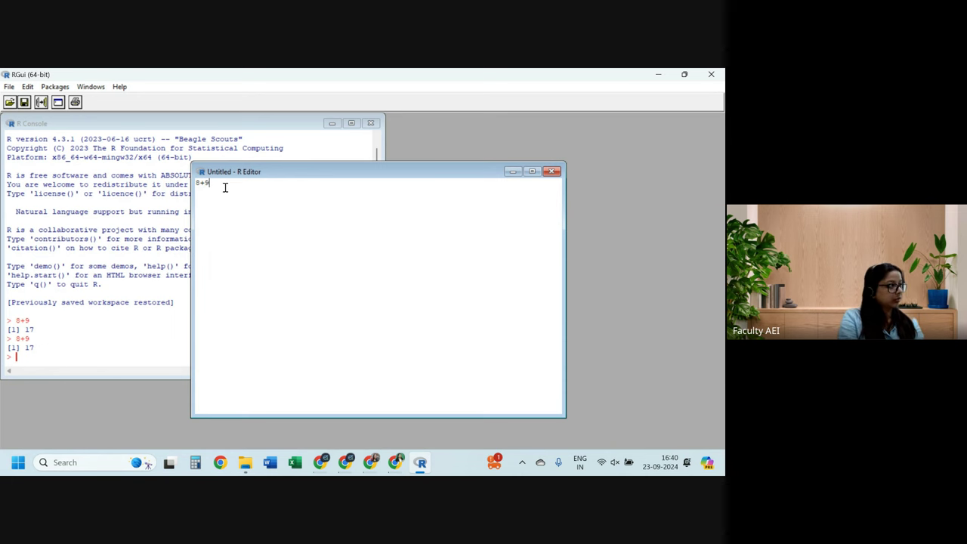
key("Return")
type("9-6")
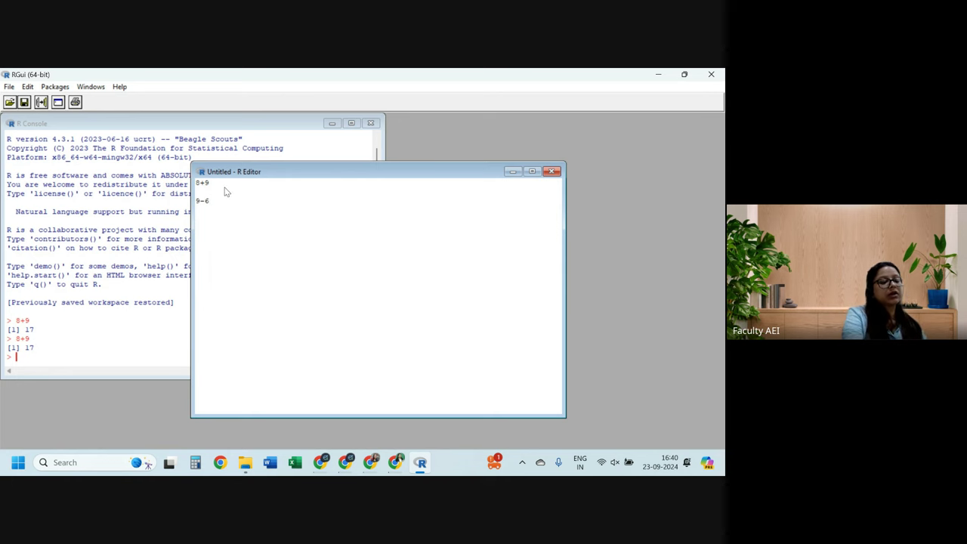
key("ctrl+r")
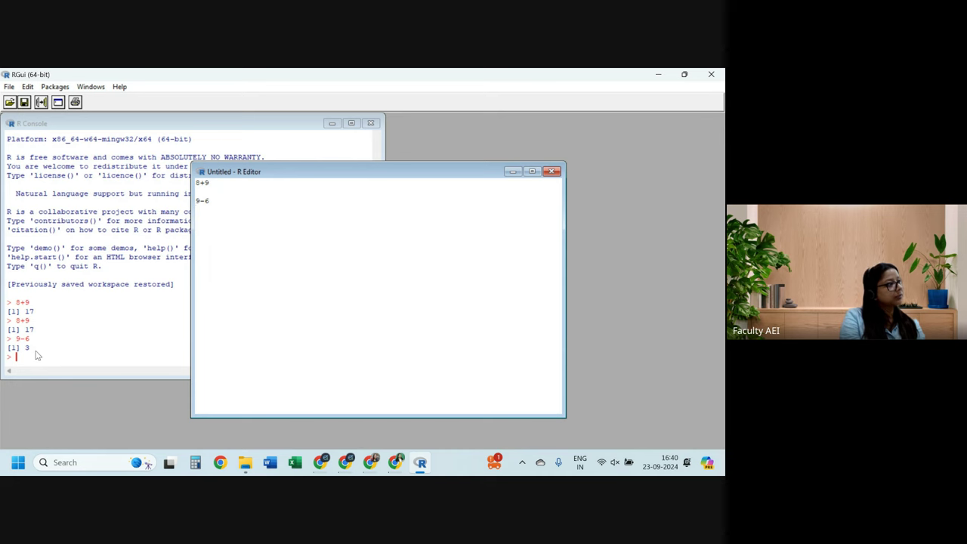
Close the untitled script without saving its changes, returning to the R Console
left_click(559, 172)
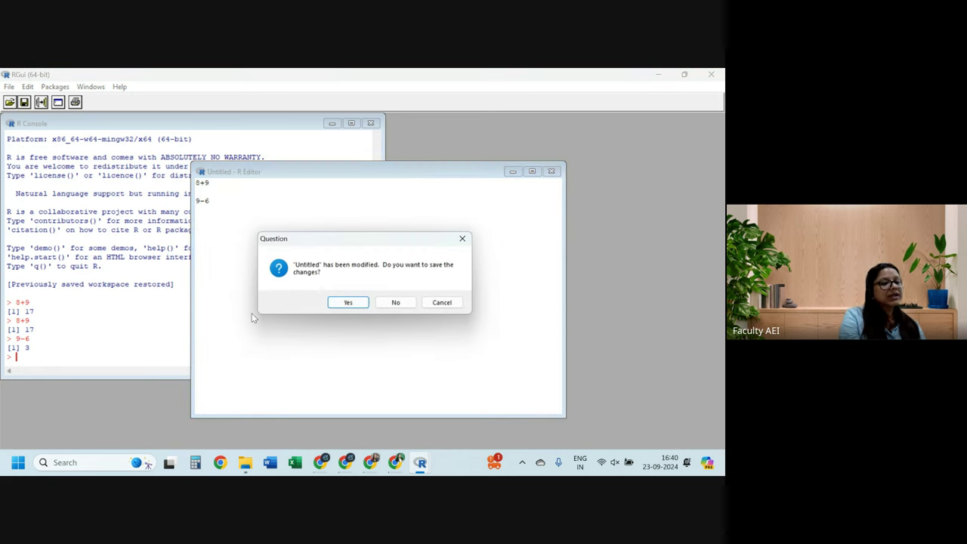
left_click(395, 302)
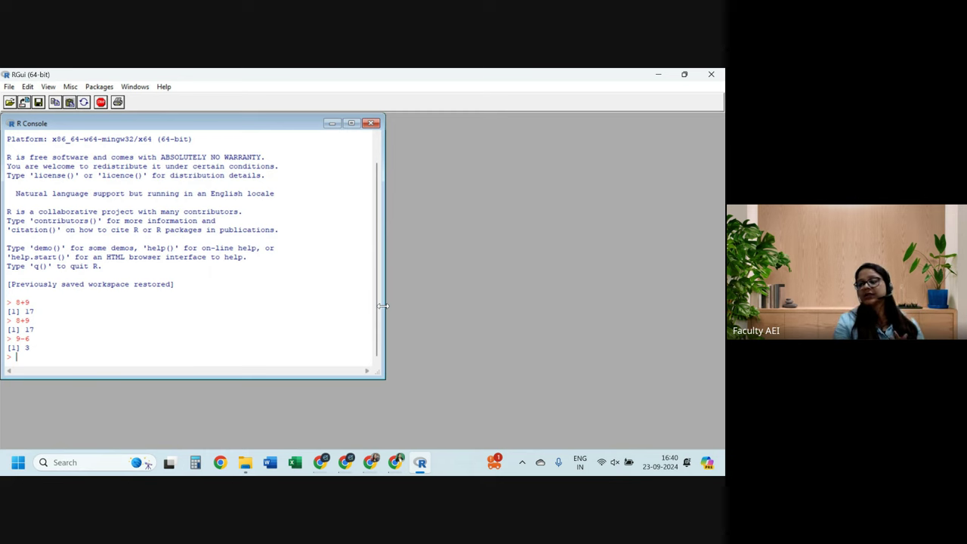
left_click(9, 87)
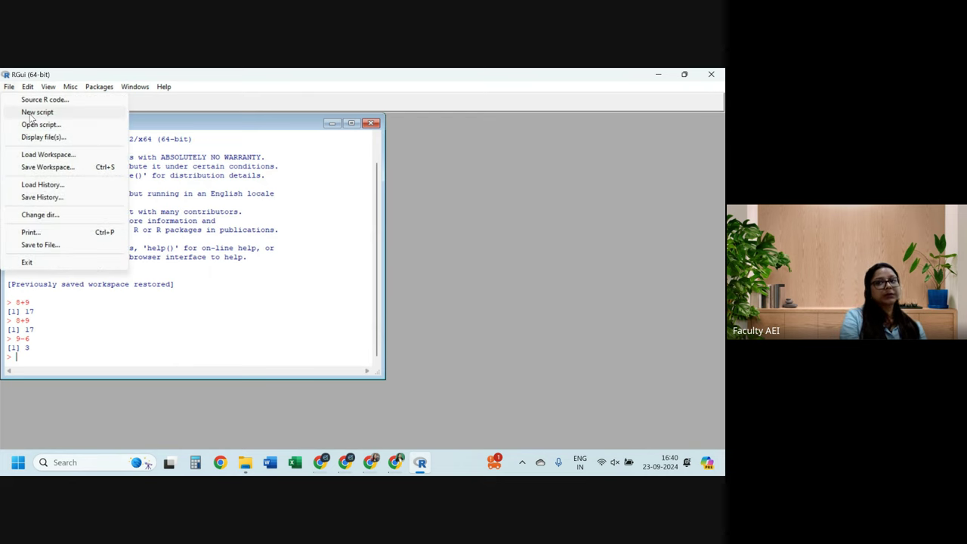
left_click(255, 212)
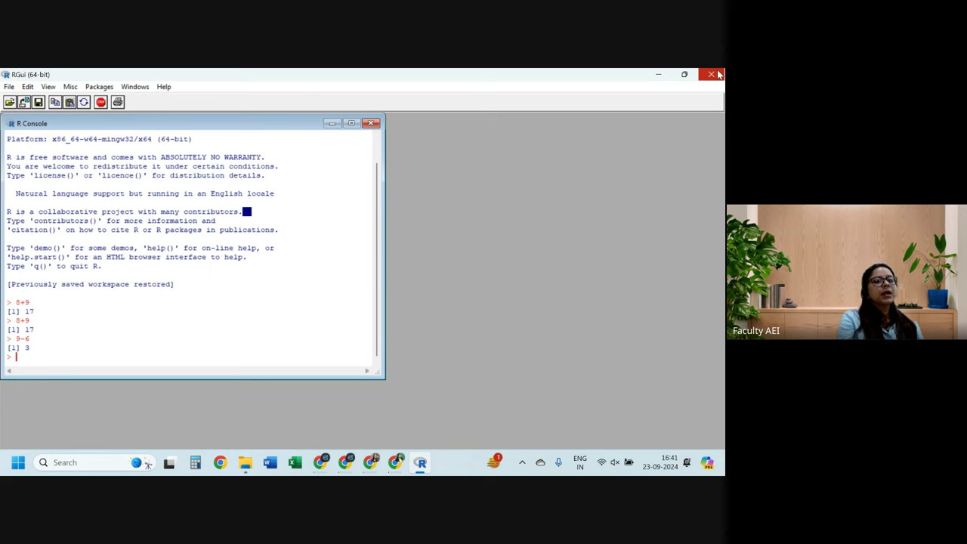
Switch to Chrome and search Google for "r studio download" in a new tab
mouse_move(396, 469)
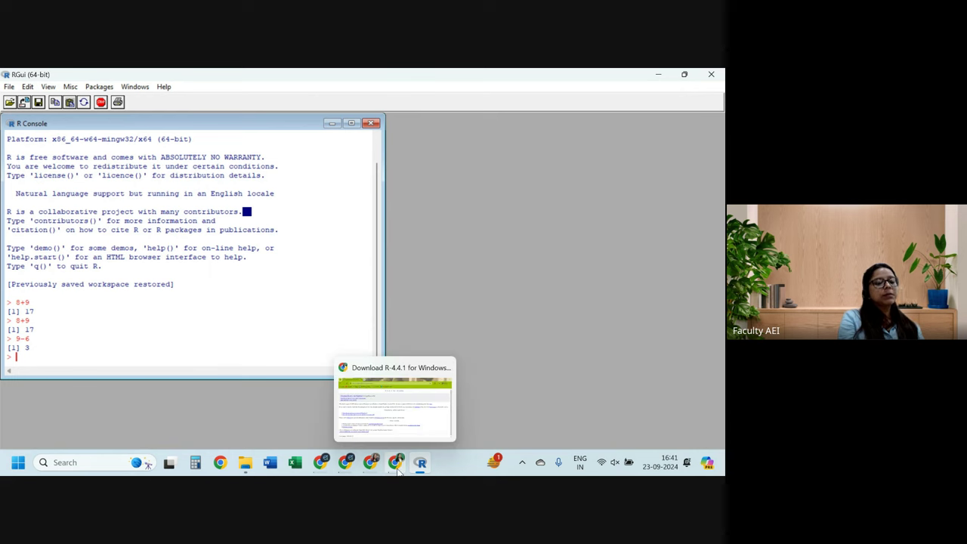
left_click(389, 432)
left_click(166, 81)
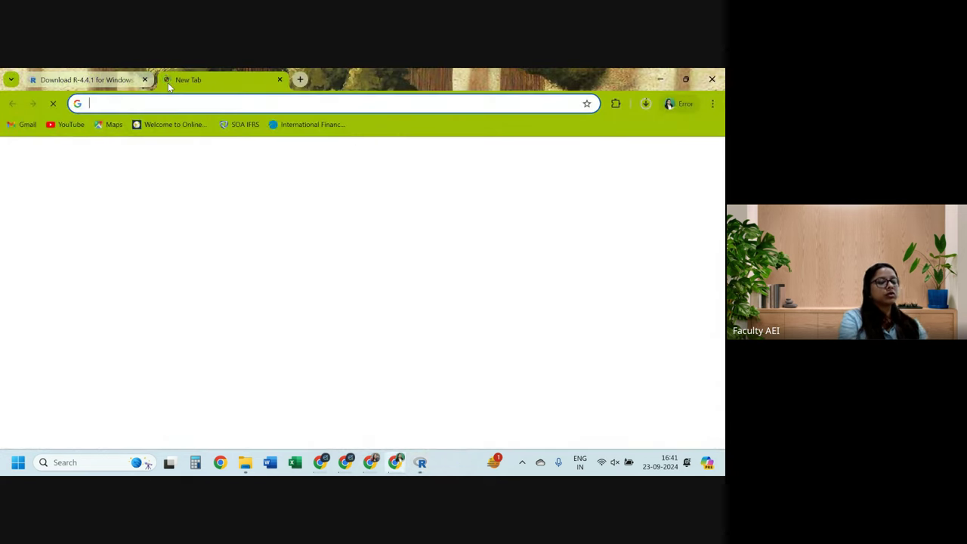
type("rs")
key("BackSpace")
type("studio download")
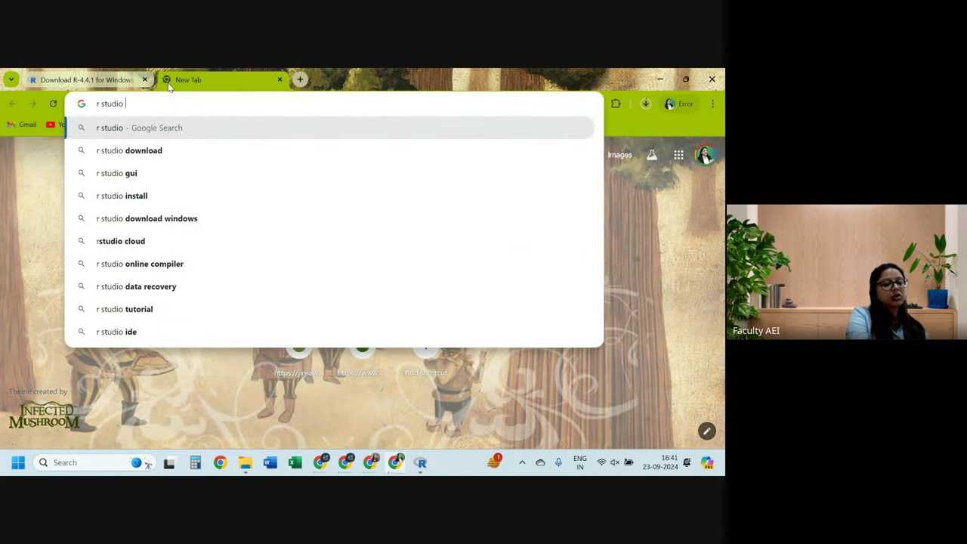
key("Return")
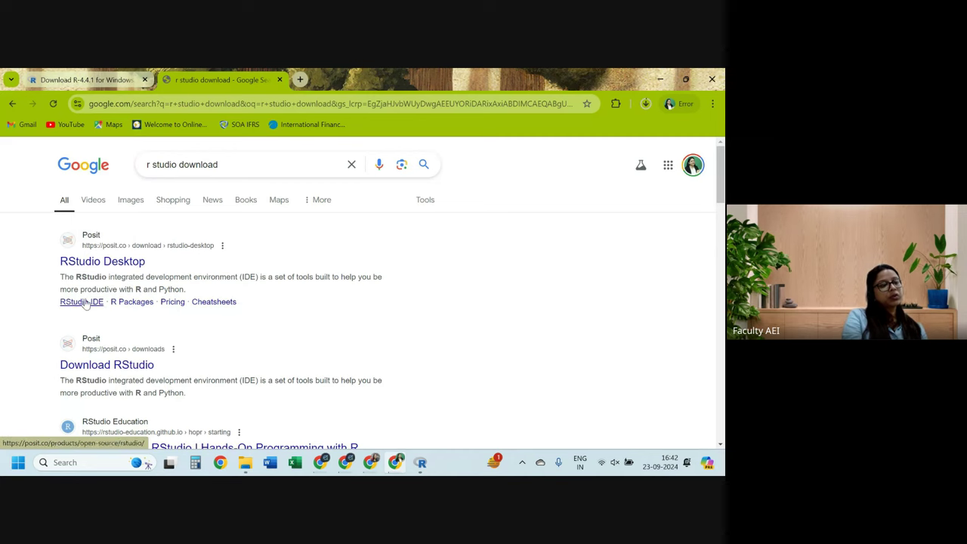
Open Posit's Download RStudio page from the search results and accept all cookies
left_click(80, 365)
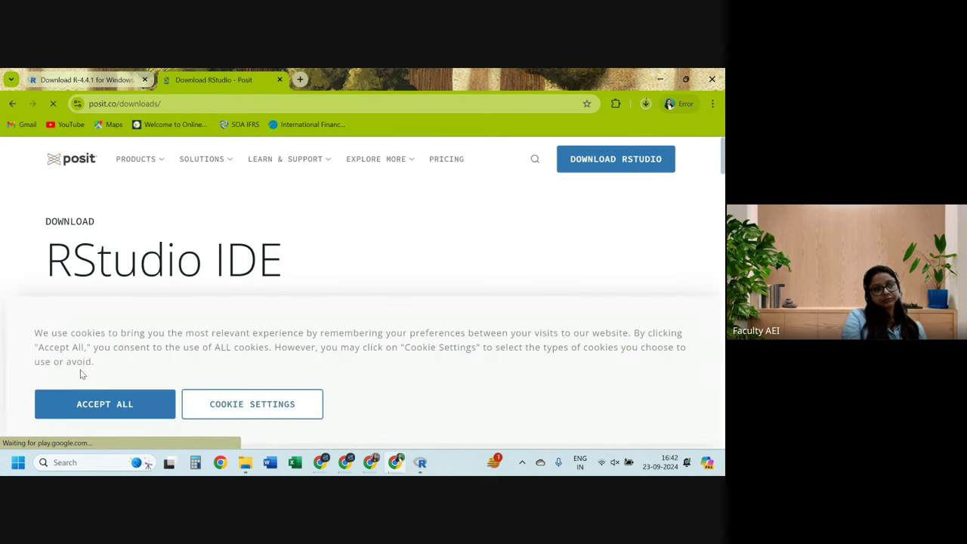
left_click(117, 406)
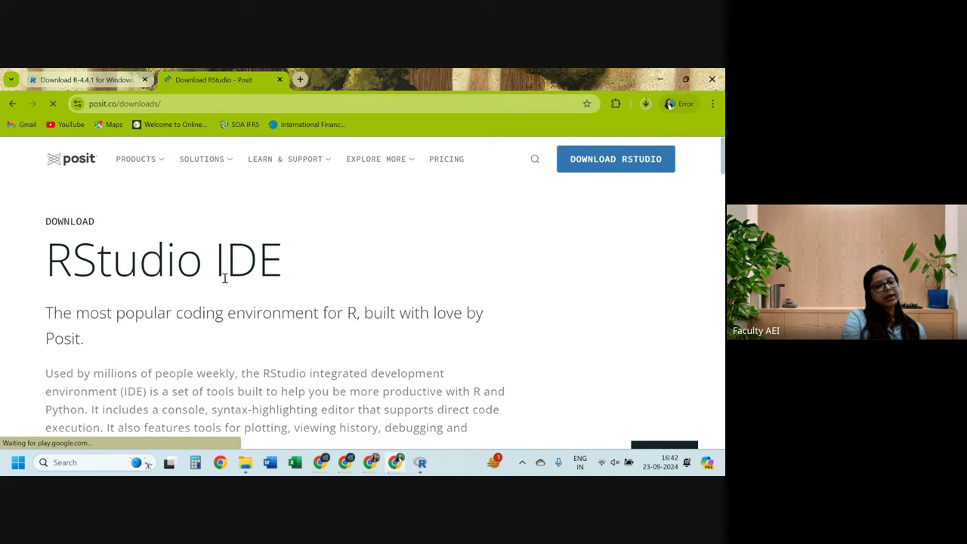
scroll(598, 287, "down", 5)
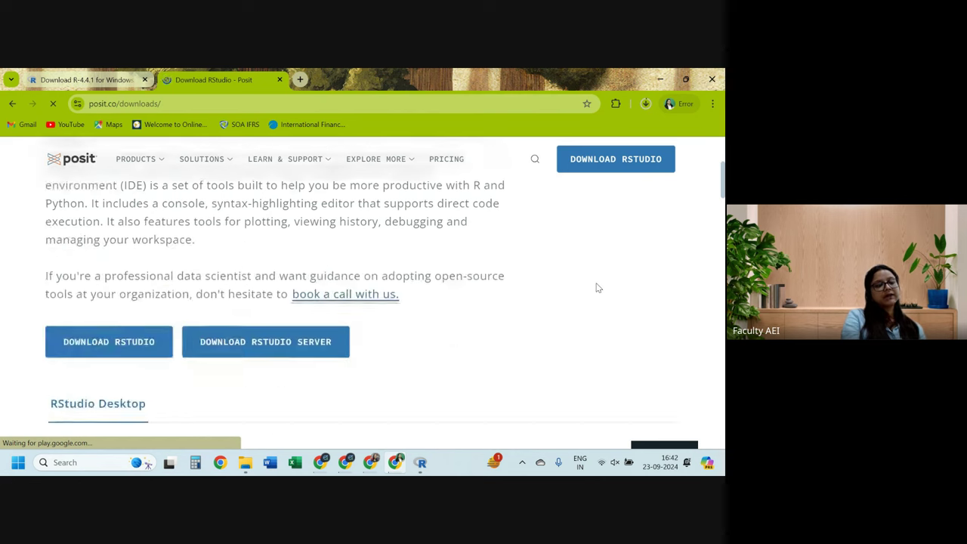
scroll(597, 287, "up", 5)
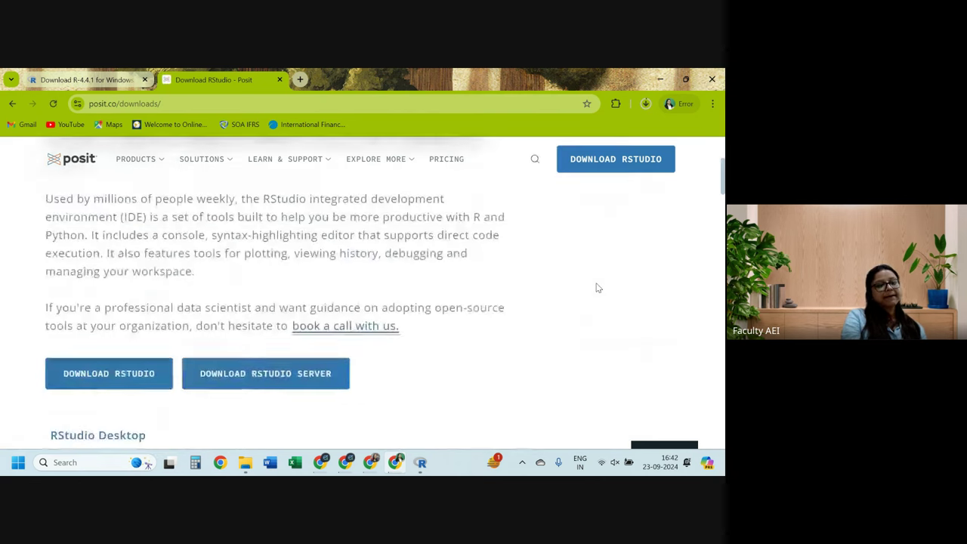
Follow the Download RStudio link in the site header and examine the RStudio, RStudio Server and RStudio Desktop download options
left_click(634, 159)
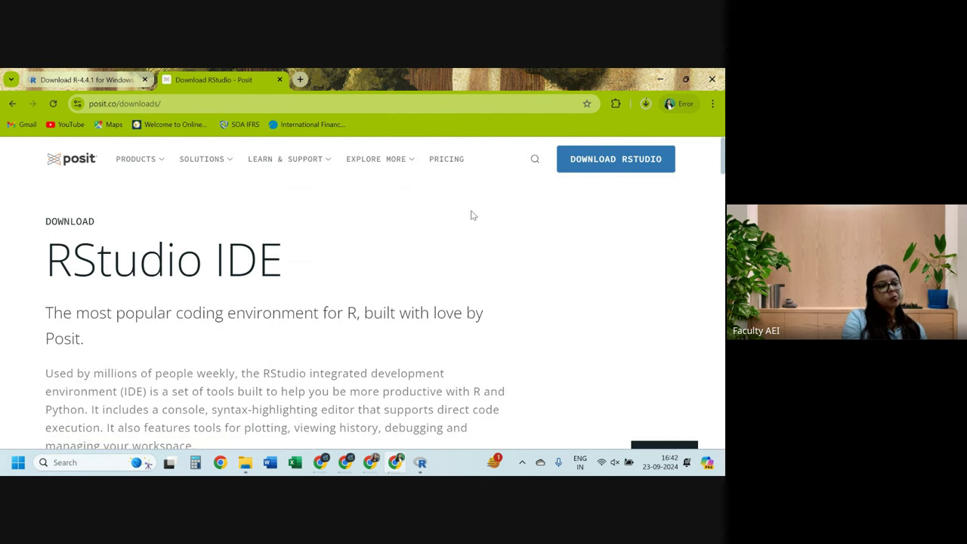
scroll(512, 267, "down", 3)
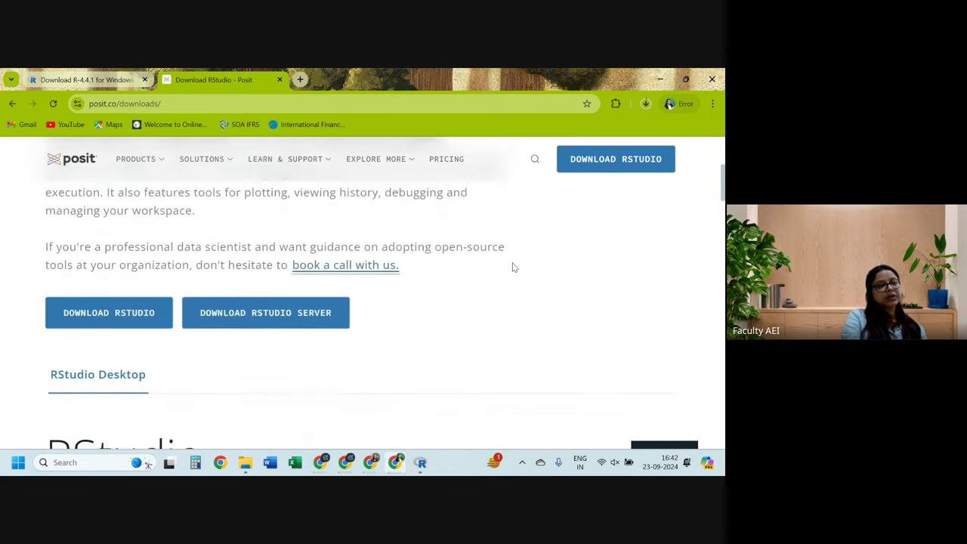
scroll(512, 268, "up", 3)
scroll(512, 267, "down", 1)
scroll(512, 267, "down", 2)
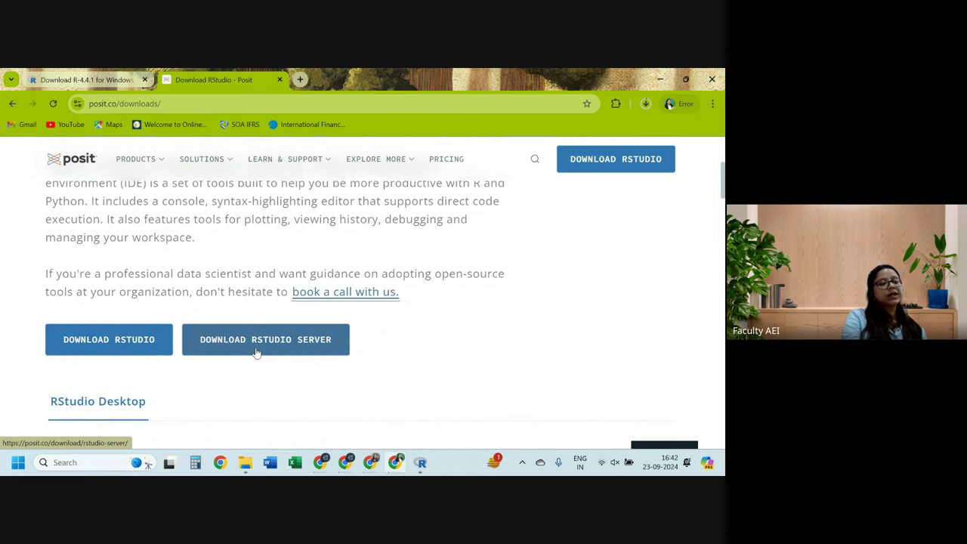
scroll(256, 352, "down", 4)
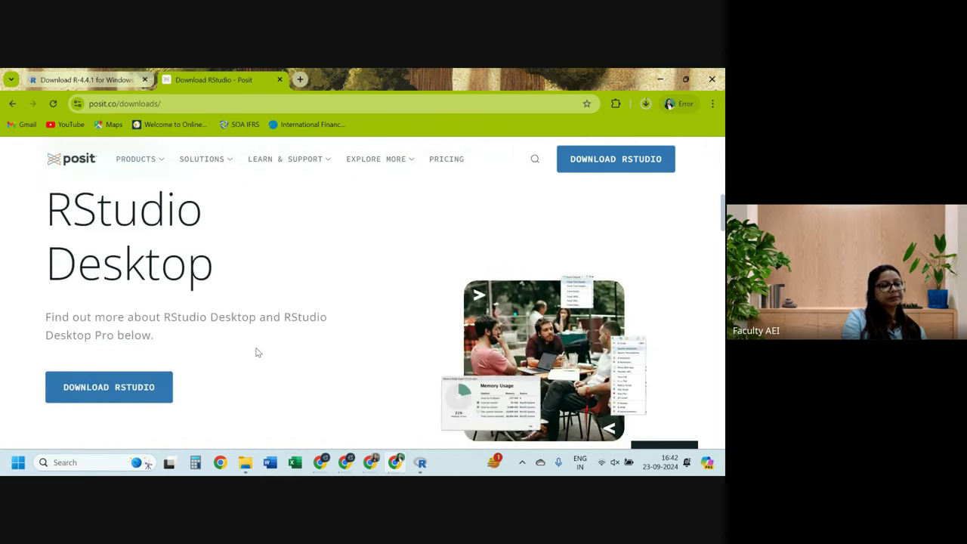
scroll(256, 352, "up", 1)
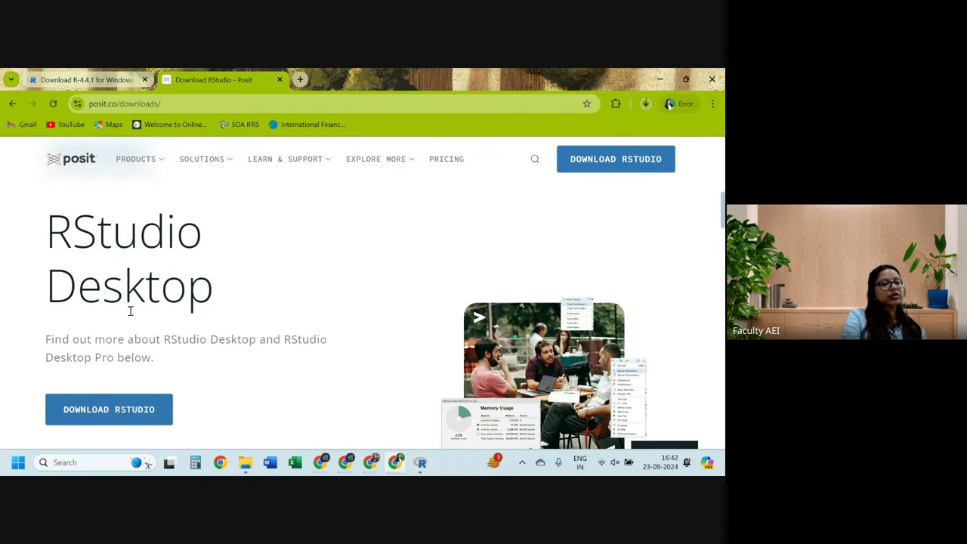
scroll(107, 305, "up", 2)
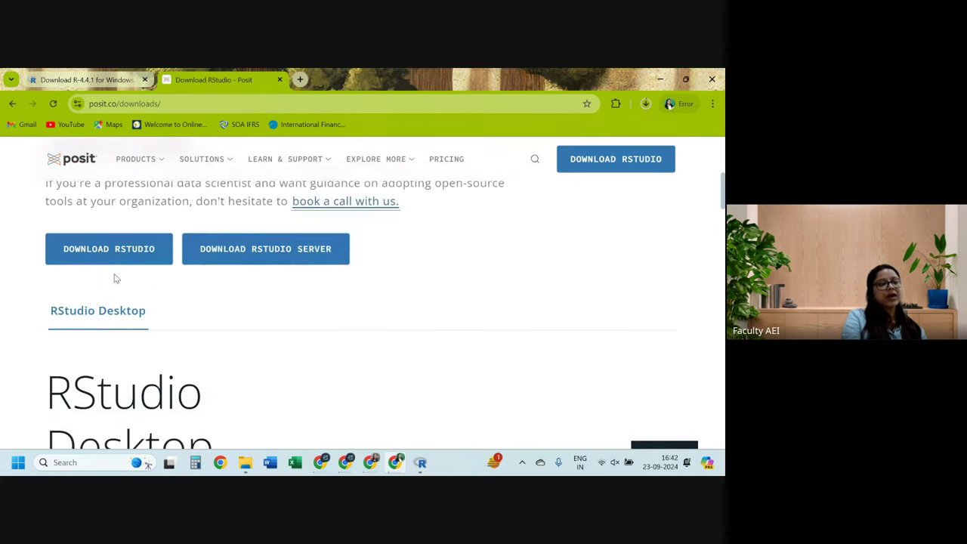
scroll(112, 248, "down", 2)
scroll(108, 382, "down", 1)
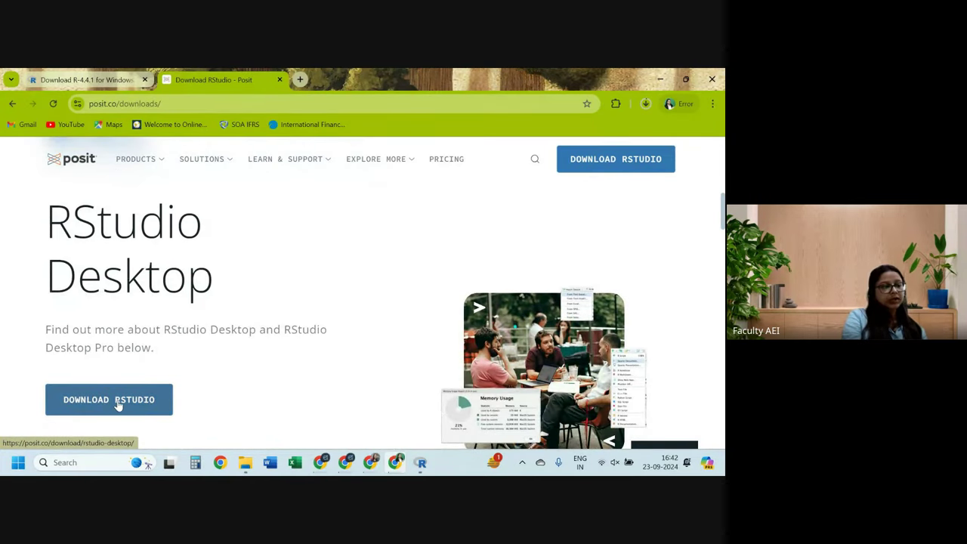
Open the RStudio Desktop download page from Posit's RStudio Desktop section and find the Install RStudio option
left_click(118, 405)
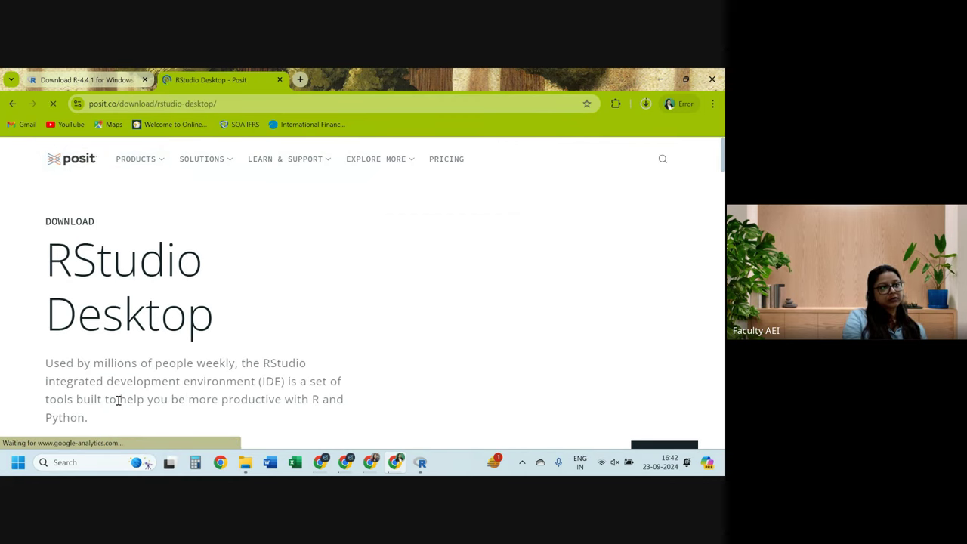
scroll(276, 335, "down", 10)
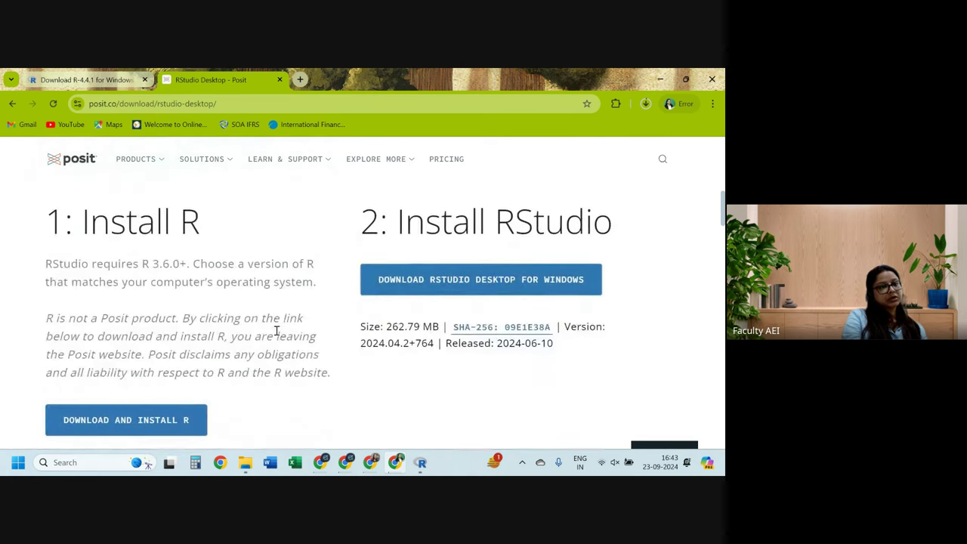
scroll(276, 331, "down", 1)
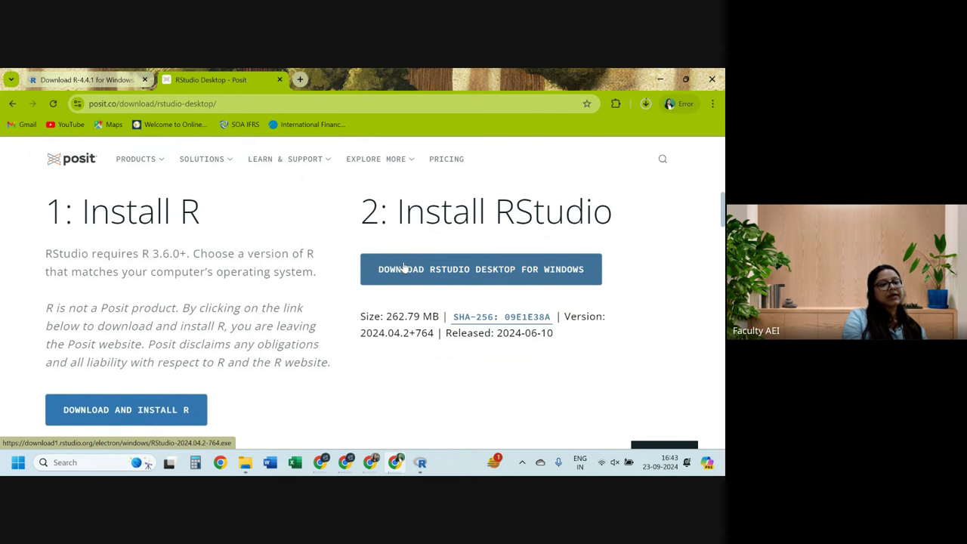
Start downloading RStudio Desktop for Windows, pause the RStudio-2024.04.2-764.exe download and close the recent download history
left_click(484, 282)
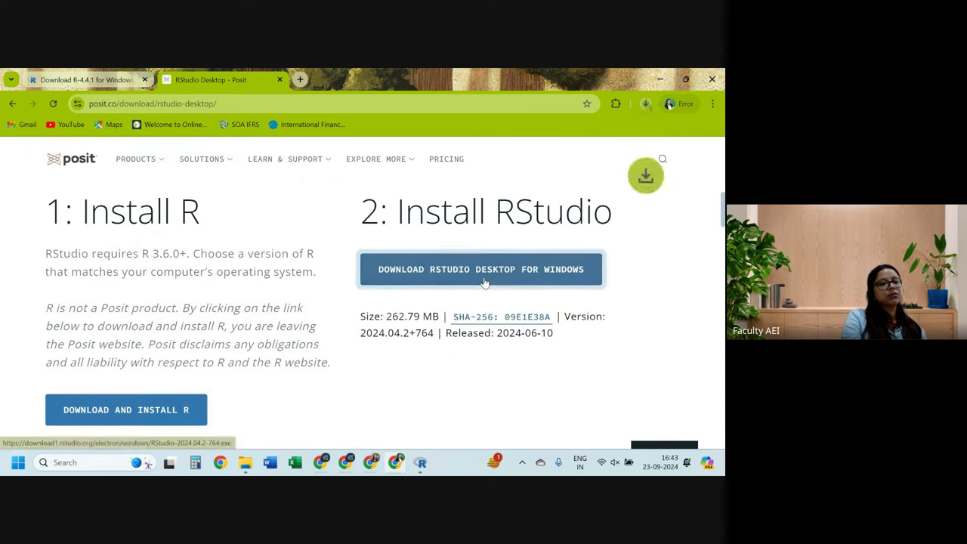
left_click(644, 104)
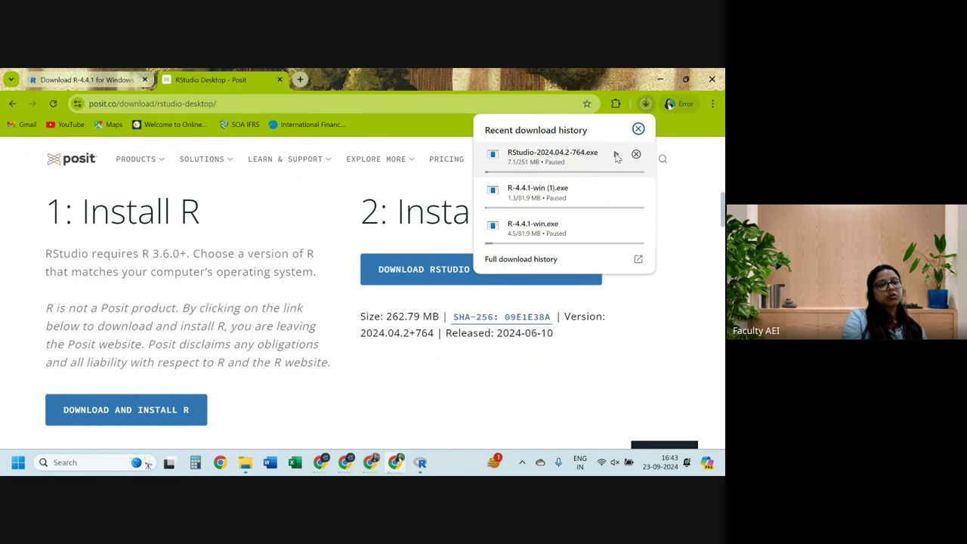
left_click(312, 195)
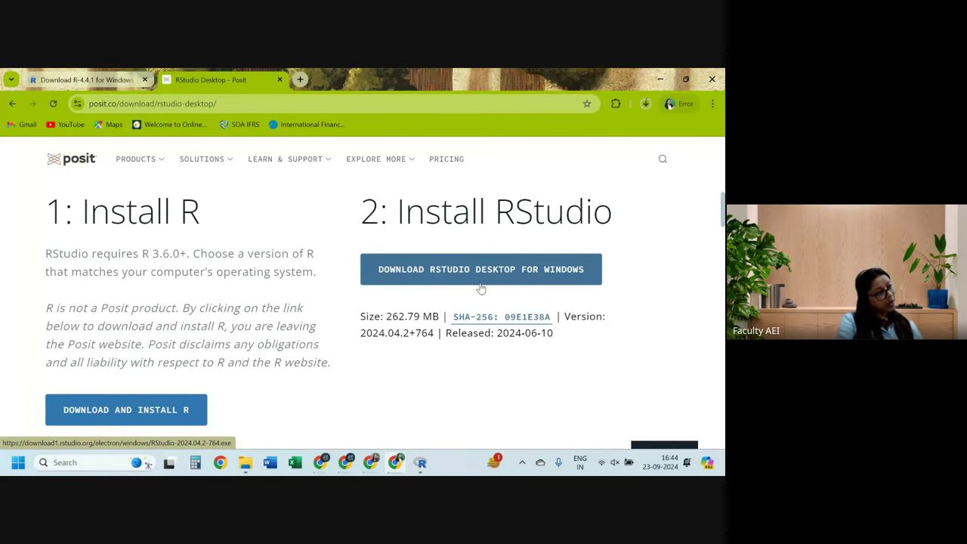
Compare the RStudio version offered on Posit's page with the RStudio installers already in the Downloads folder
mouse_move(245, 462)
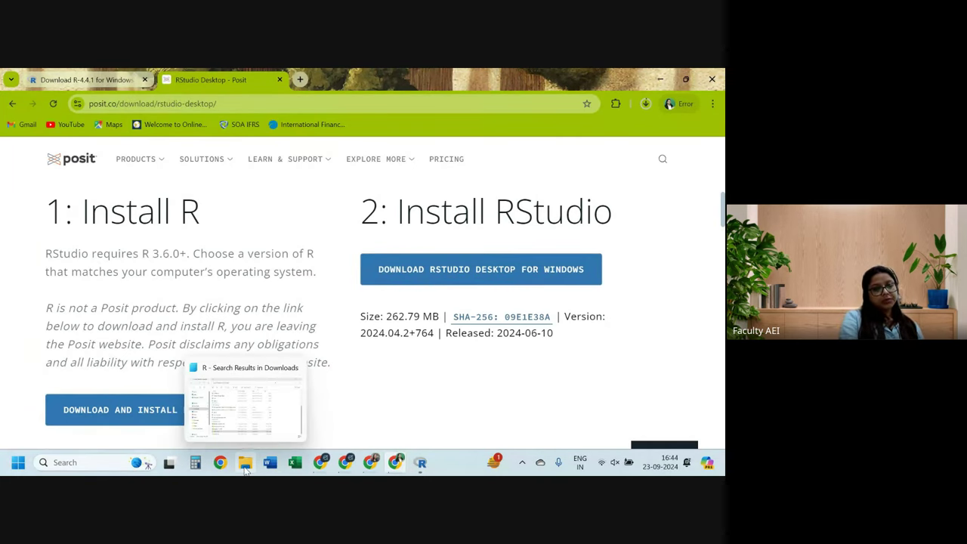
left_click(241, 401)
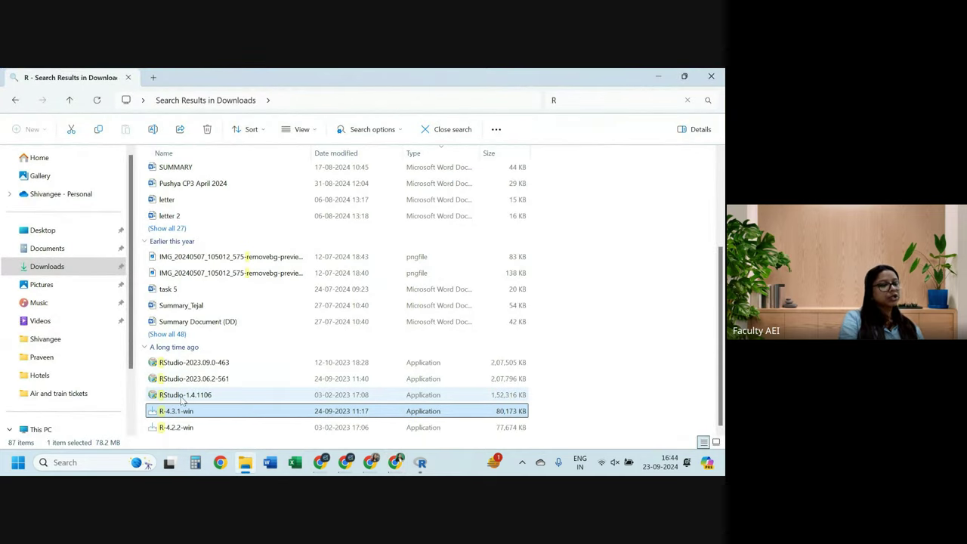
key("alt+Tab")
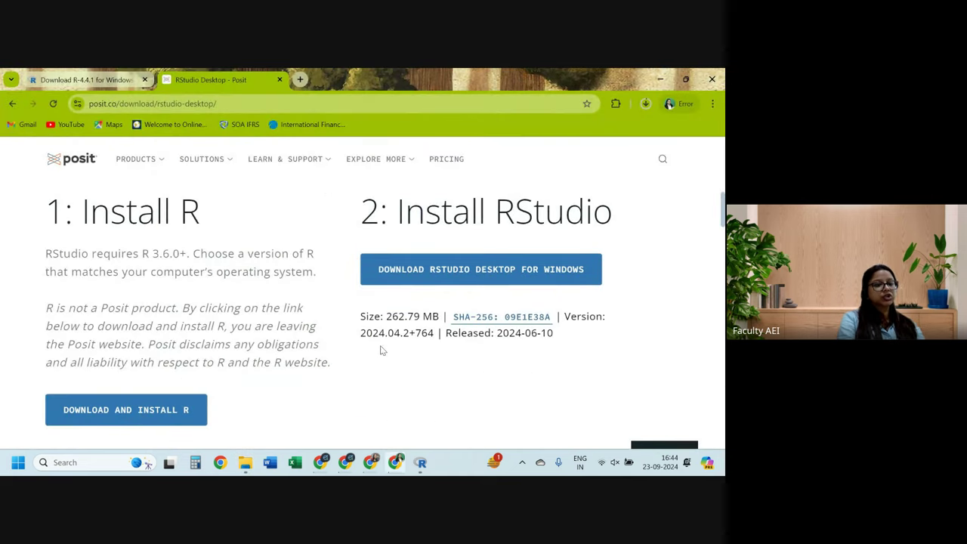
left_click_drag(360, 332, 433, 338)
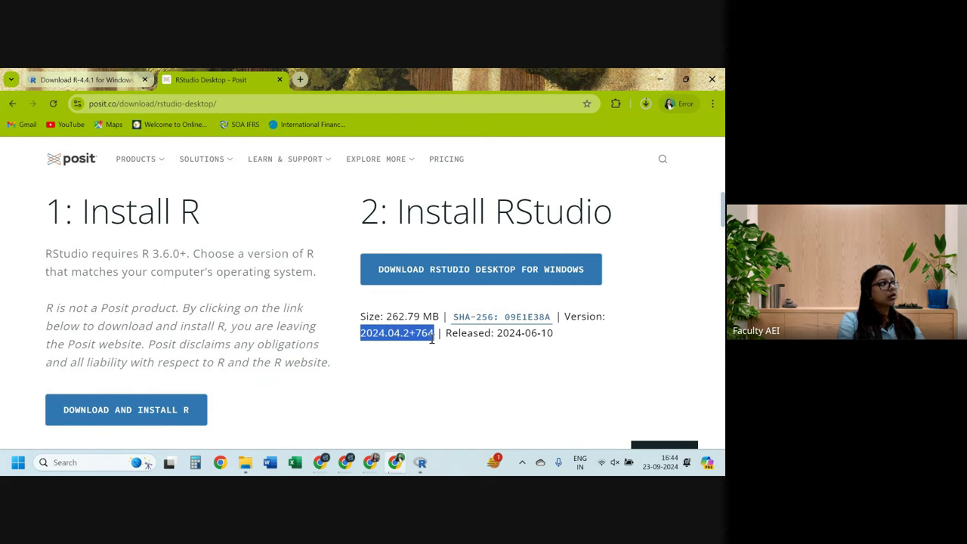
key("alt+Tab")
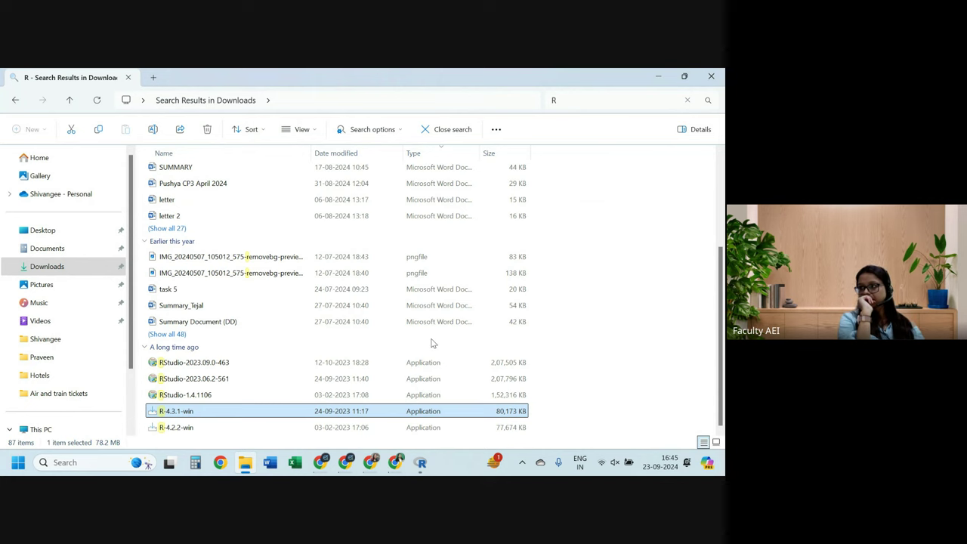
Run the RStudio-1.4.1106 installer from Downloads, keeping the default destination and Start Menu folders, and finish the setup
double_click(206, 393)
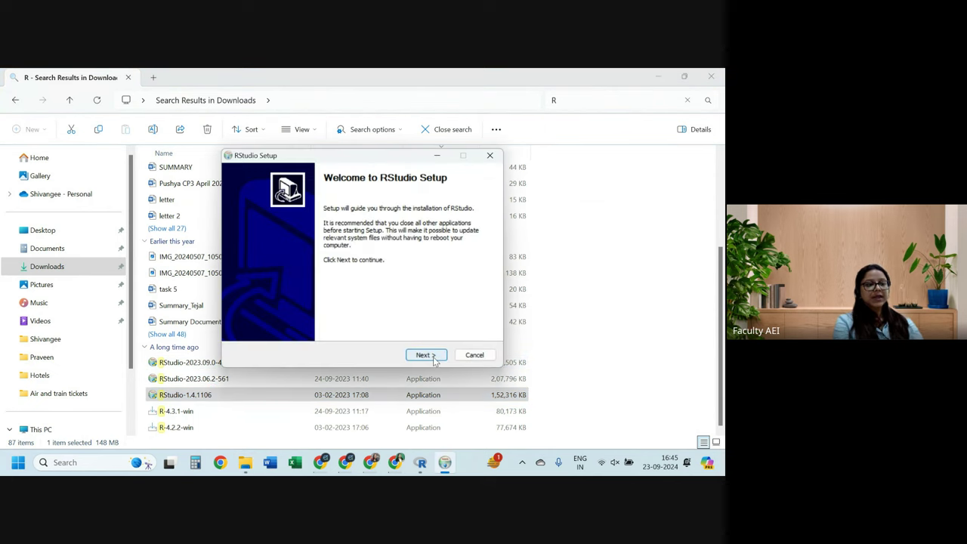
left_click(432, 356)
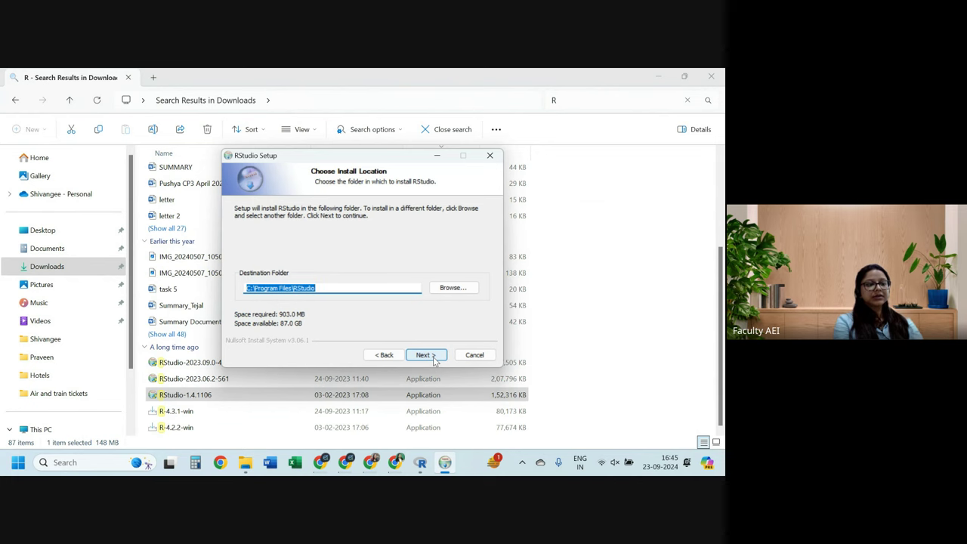
left_click(425, 355)
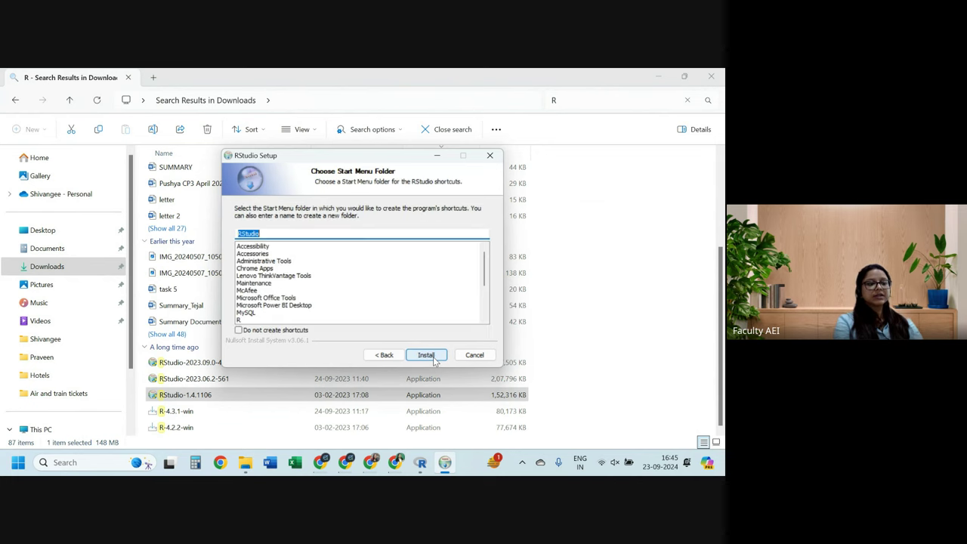
left_click(435, 360)
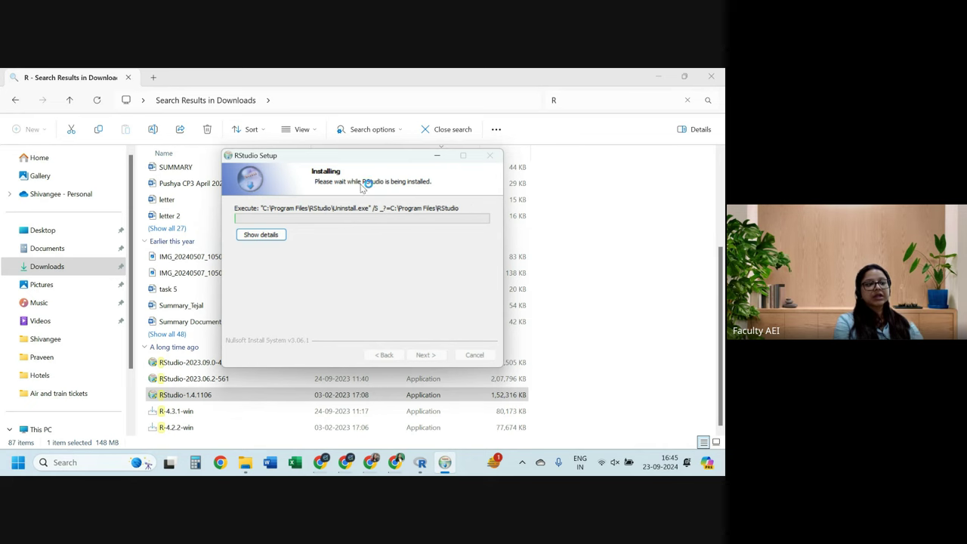
left_click(260, 235)
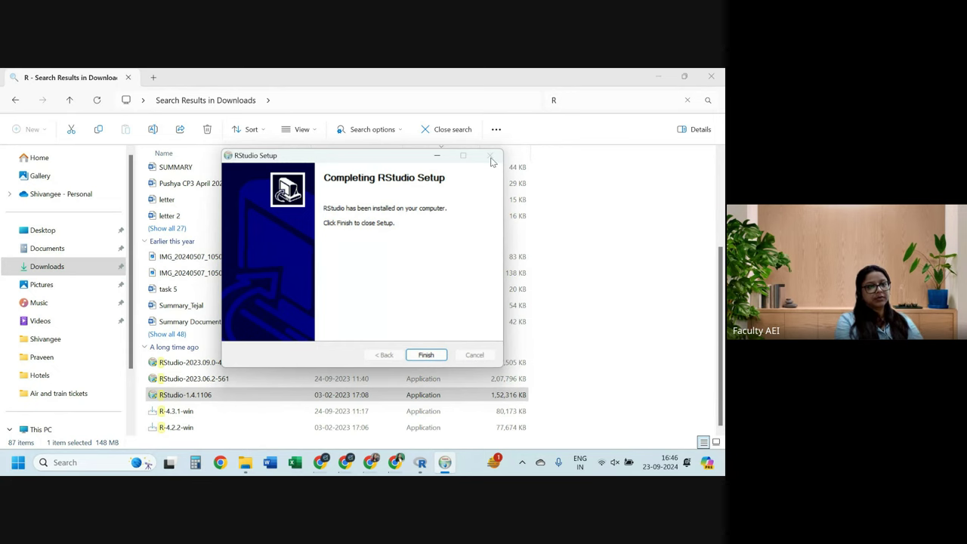
left_click(424, 358)
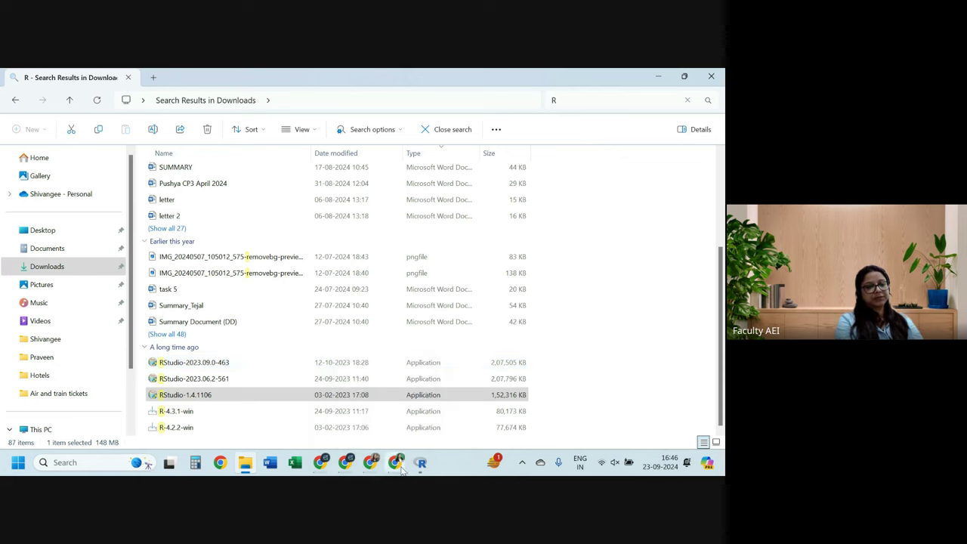
Switch to RGui and close it without saving the workspace image
mouse_move(421, 462)
left_click(423, 404)
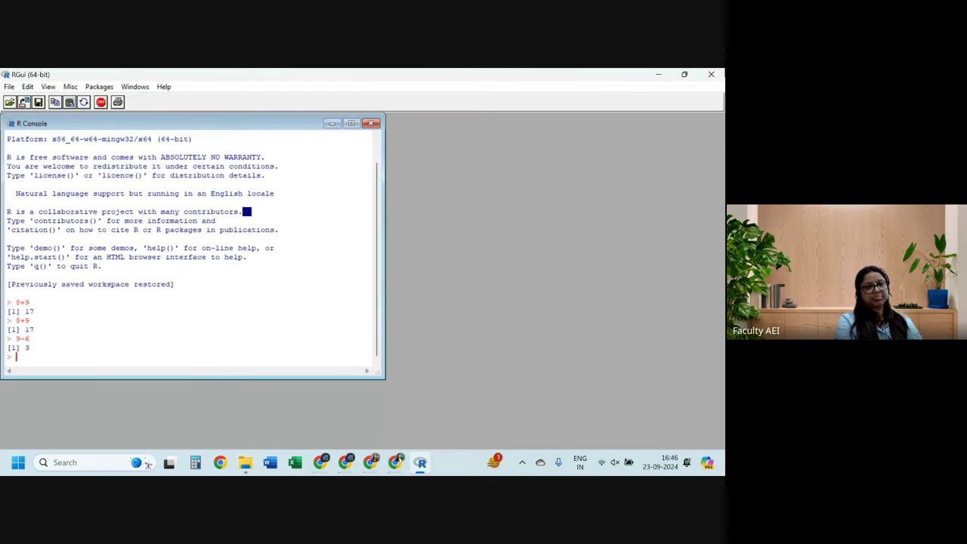
left_click(711, 74)
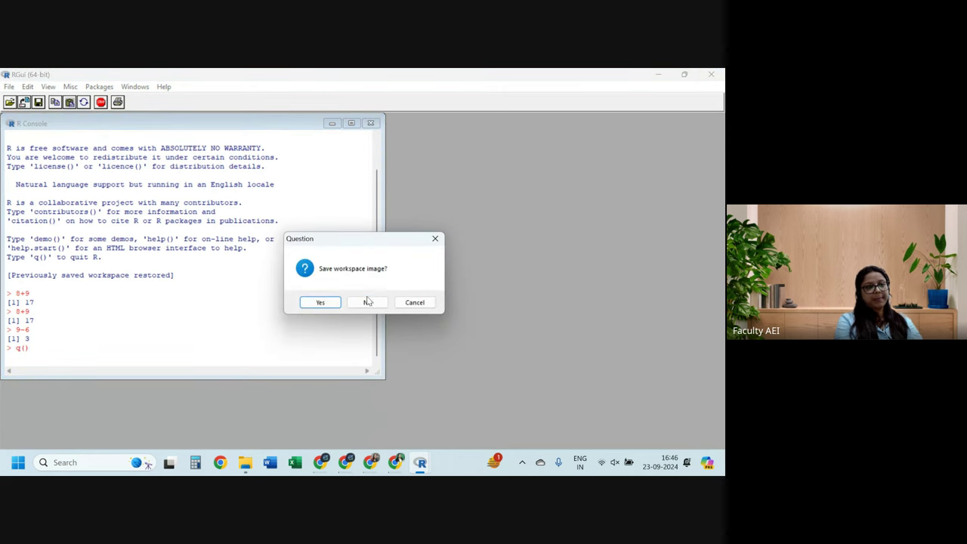
left_click(366, 302)
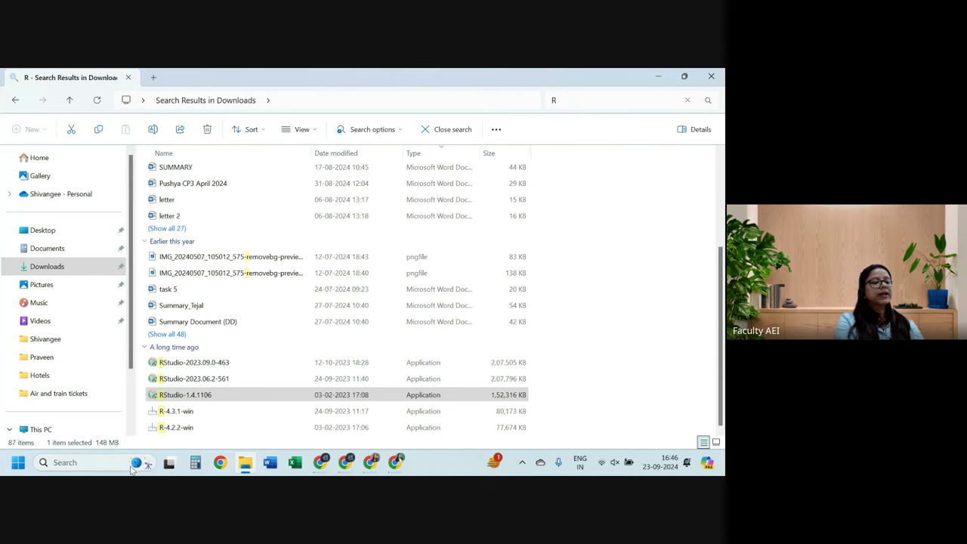
left_click(97, 466)
type("r s")
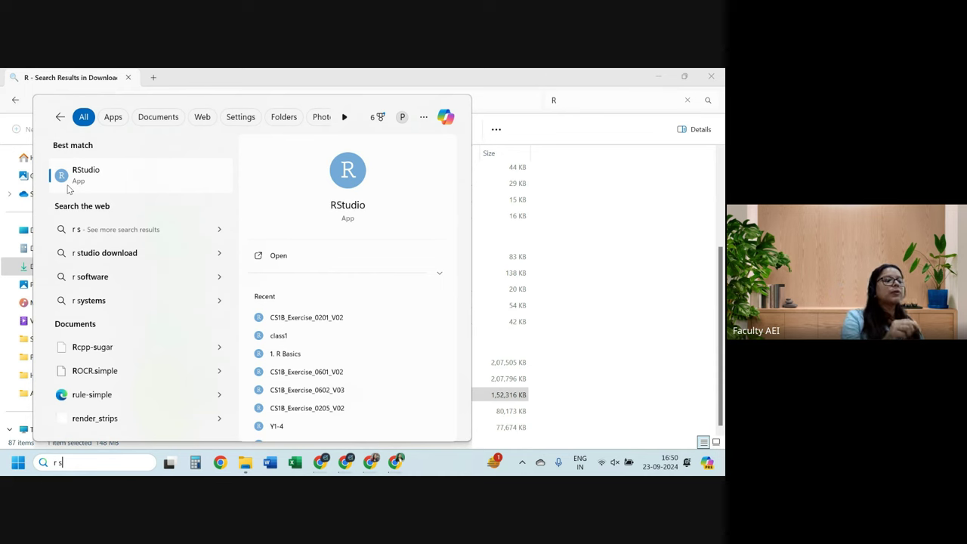
left_click(241, 462)
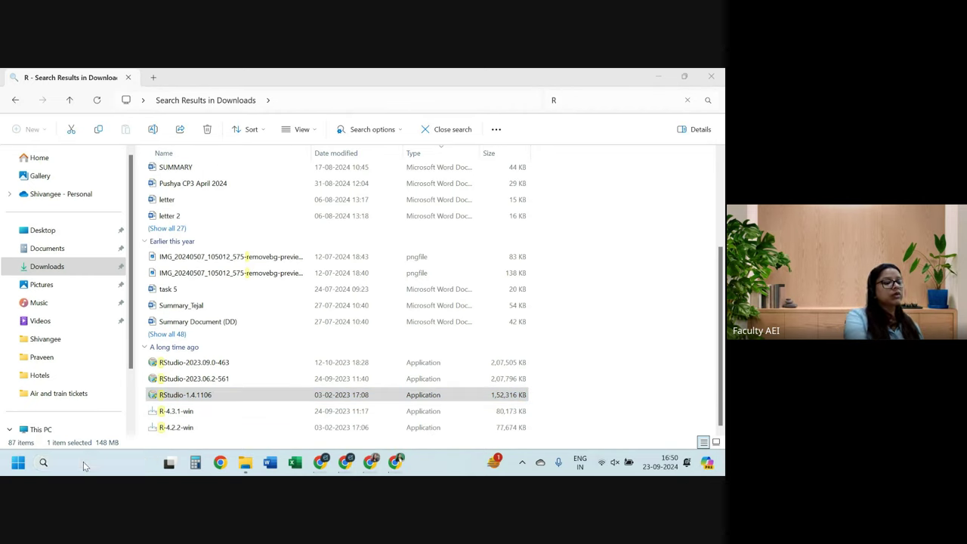
Search Windows for "r s" and launch the RStudio app
left_click(83, 463)
type("r s")
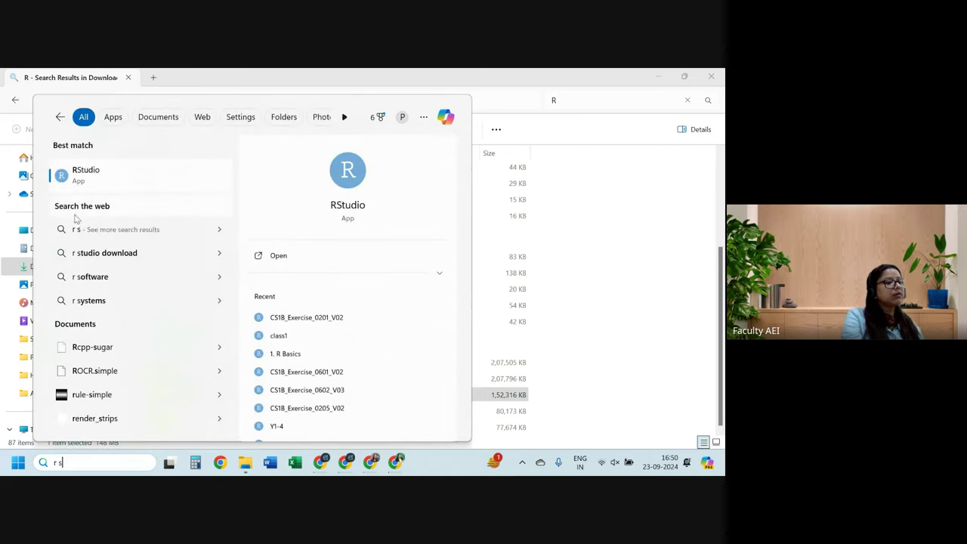
left_click(71, 176)
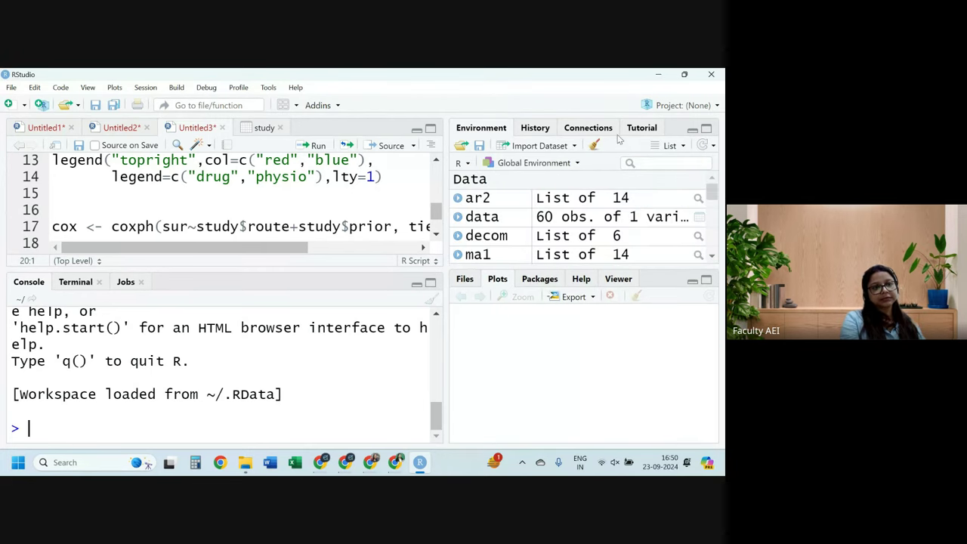
Clear all objects from RStudio's global environment and empty the console output
left_click(595, 148)
left_click(339, 320)
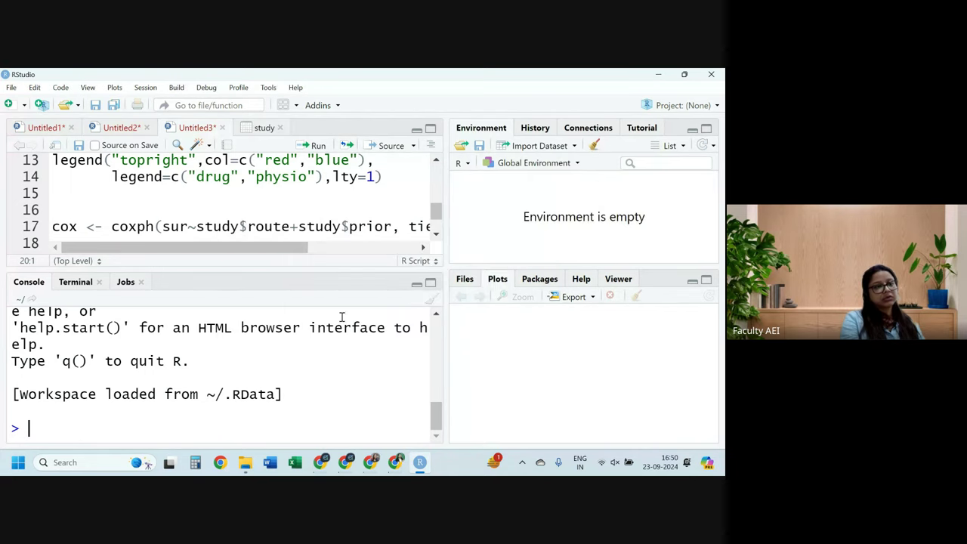
left_click(428, 302)
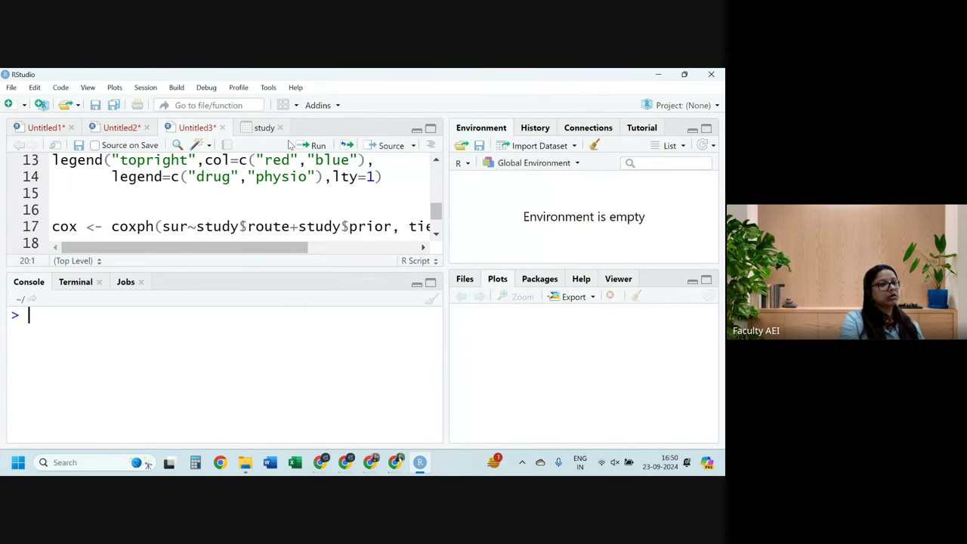
Close the Untitled1, Untitled3 and Untitled2 scripts without saving, along with the study data view
left_click(71, 128)
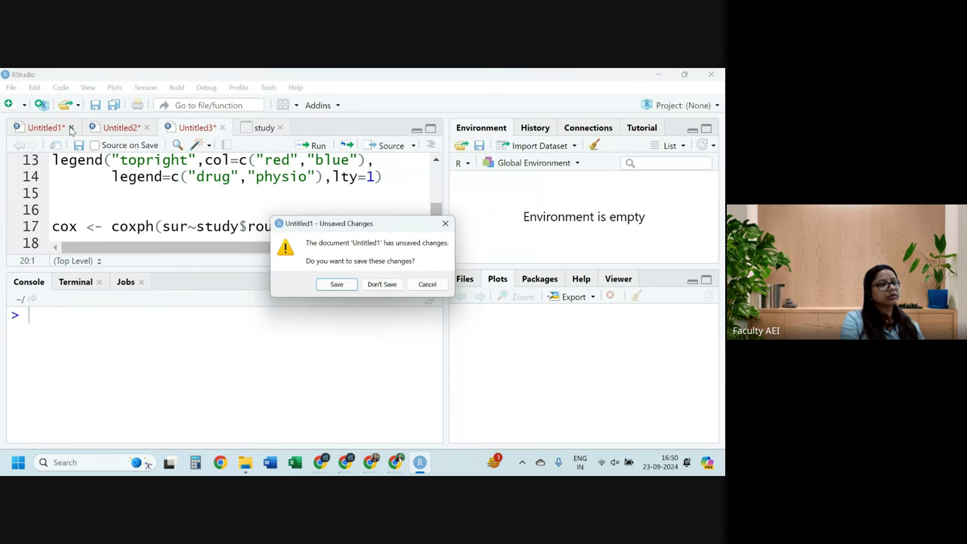
key("Tab")
key("Return")
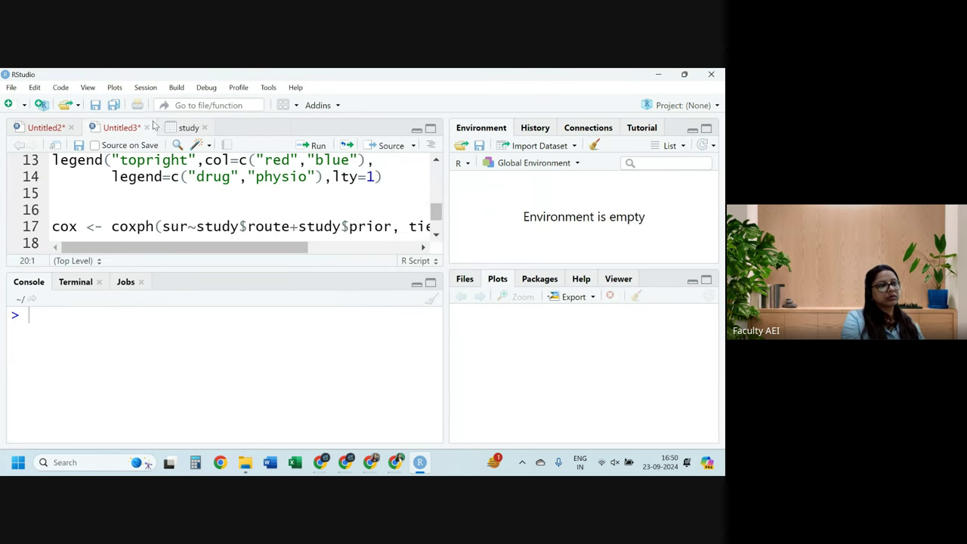
left_click(147, 129)
key("Tab")
key("Return")
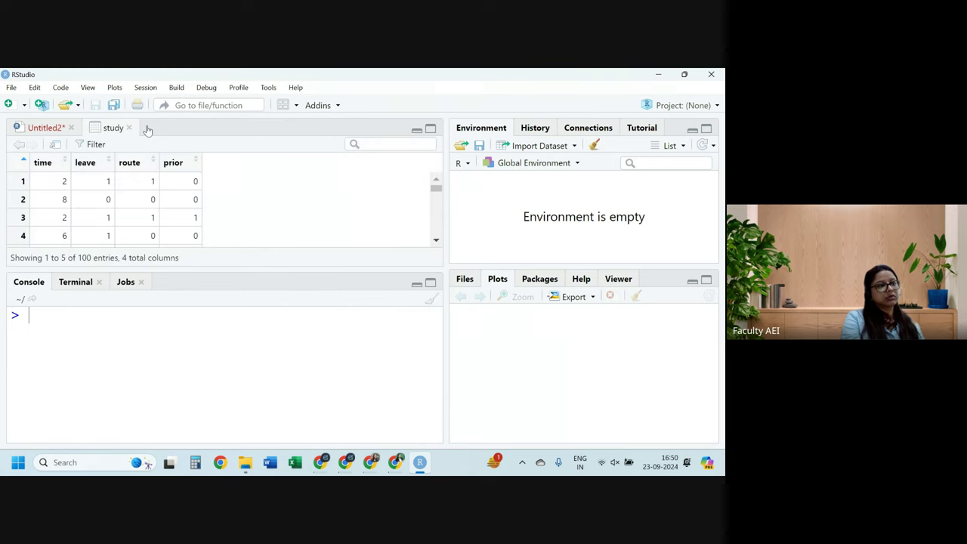
left_click(129, 127)
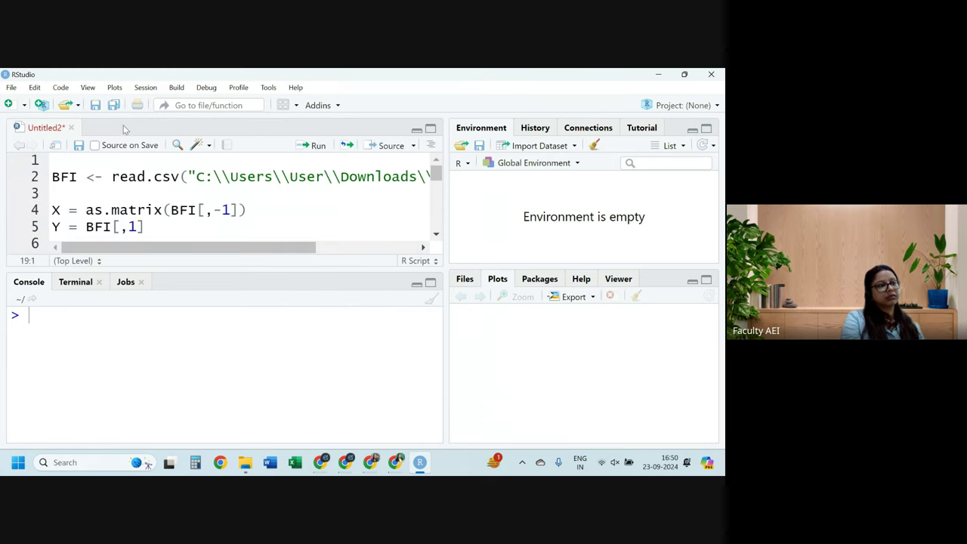
left_click(72, 127)
key("Tab")
key("Return")
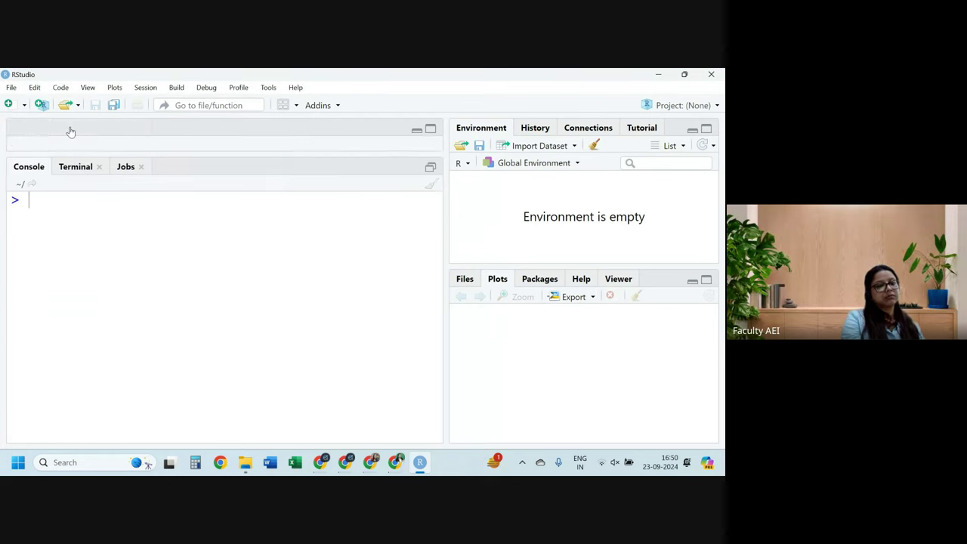